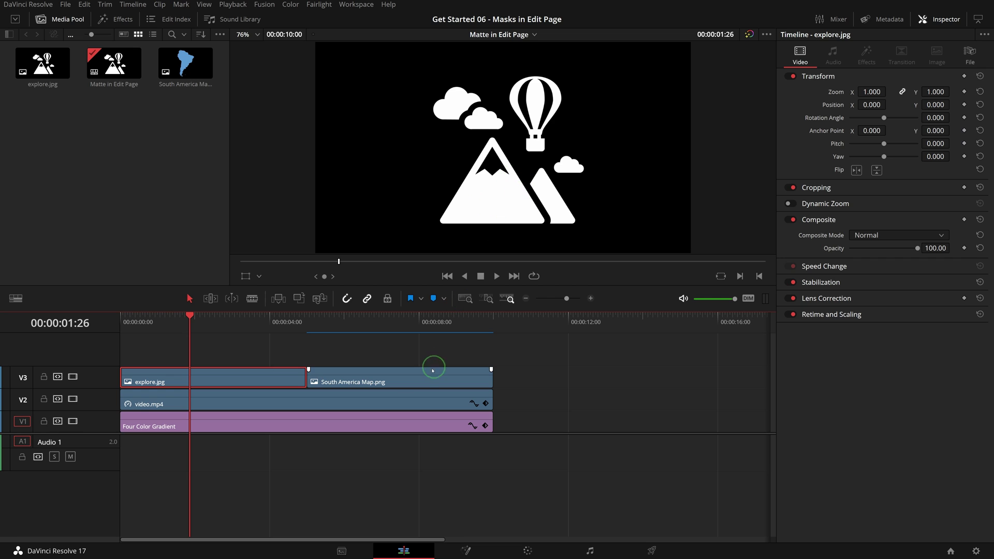
# Move the playhead to about 00:00:07:14 and select the South America Map.png clip
pyautogui.click(400, 380)
pyautogui.click(398, 319)
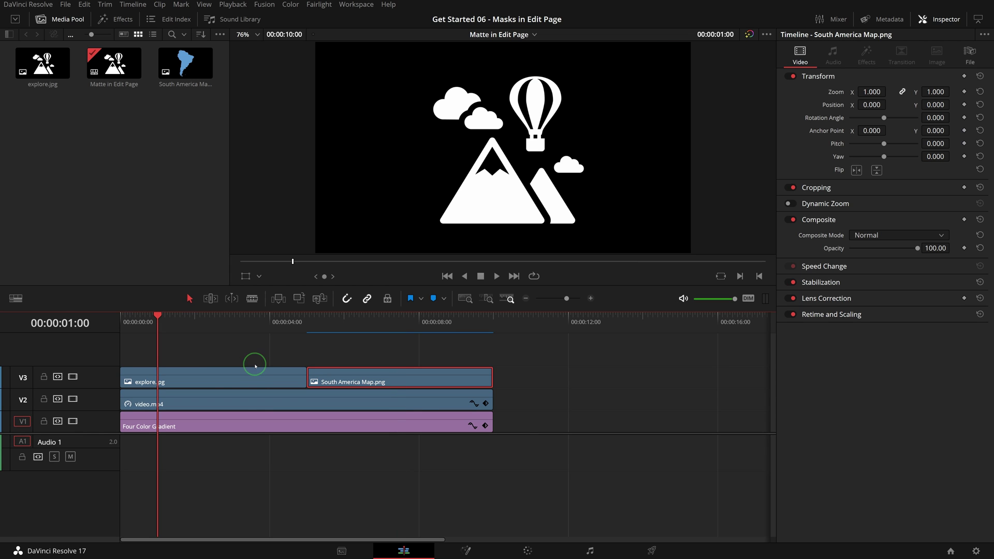
# Select explore.jpg at one second and set its Composite Mode to Lum
pyautogui.click(220, 371)
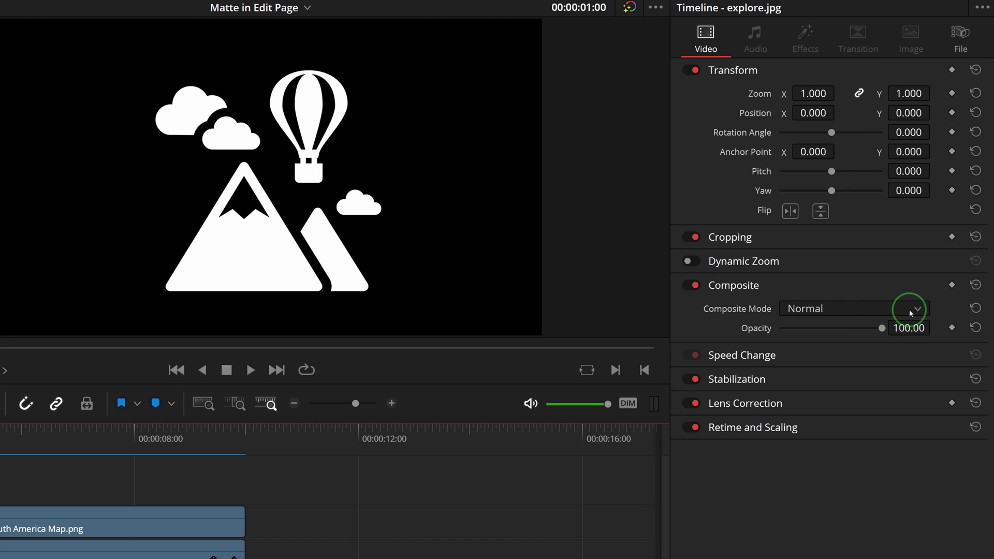
pyautogui.click(936, 234)
pyautogui.moveTo(945, 251); pyautogui.dragTo(949, 295)
pyautogui.moveTo(929, 399); pyautogui.dragTo(917, 460)
pyautogui.click(817, 460)
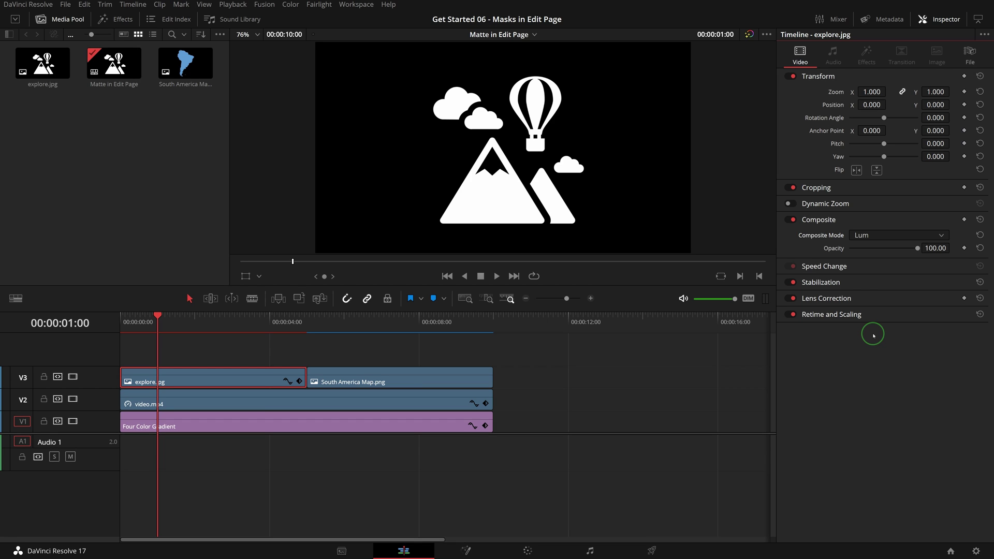
# Move video.mp4 from V2 onto a new V4 track and composite it as Foreground
pyautogui.click(226, 402)
pyautogui.moveTo(226, 403); pyautogui.dragTo(226, 362)
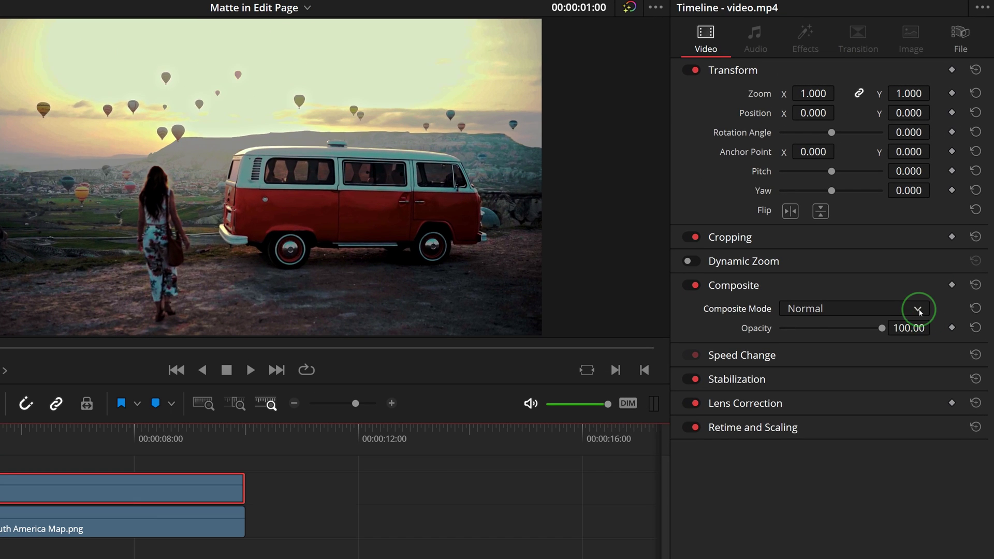
pyautogui.click(940, 234)
pyautogui.moveTo(942, 252); pyautogui.dragTo(944, 288)
pyautogui.moveTo(922, 392); pyautogui.dragTo(914, 450)
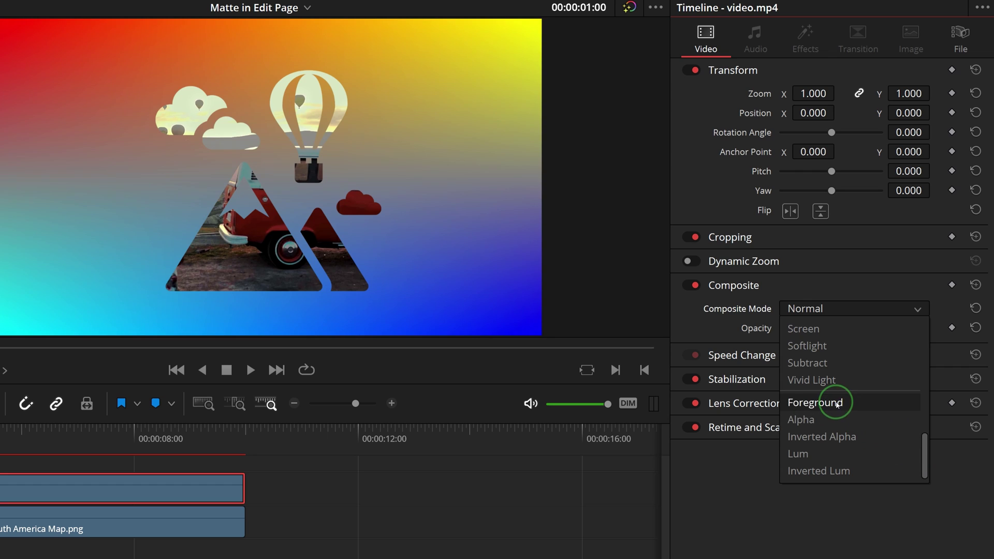
pyautogui.click(837, 405)
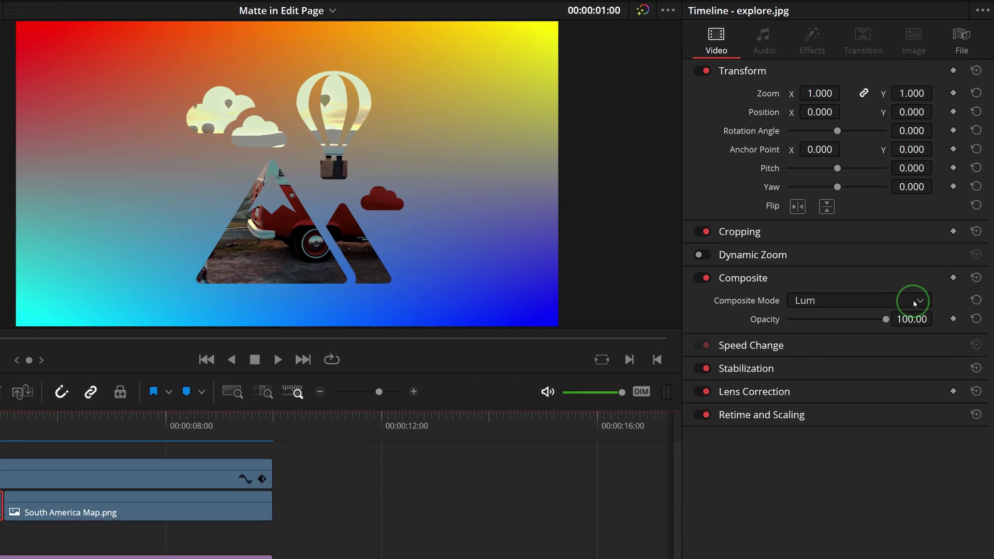
# Change explore.jpg's Composite Mode to Inverted Lum, then return the playhead to seven seconds
pyautogui.click(937, 236)
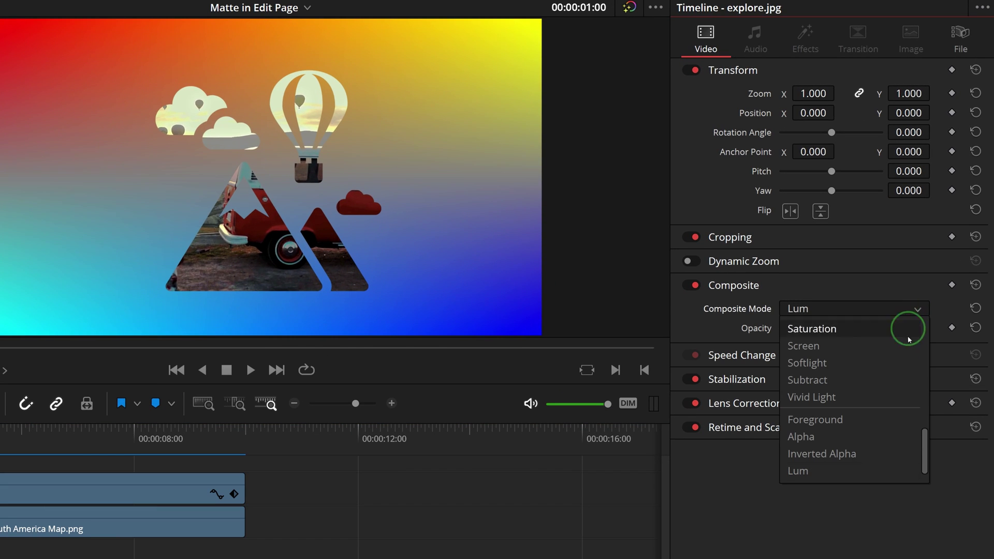
pyautogui.scroll(-1, 873, 472)
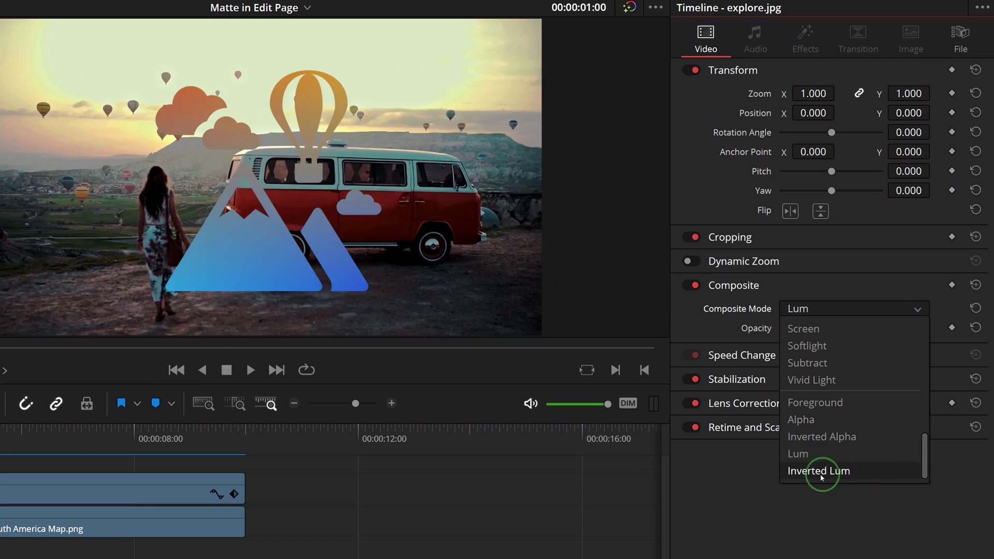
pyautogui.click(831, 472)
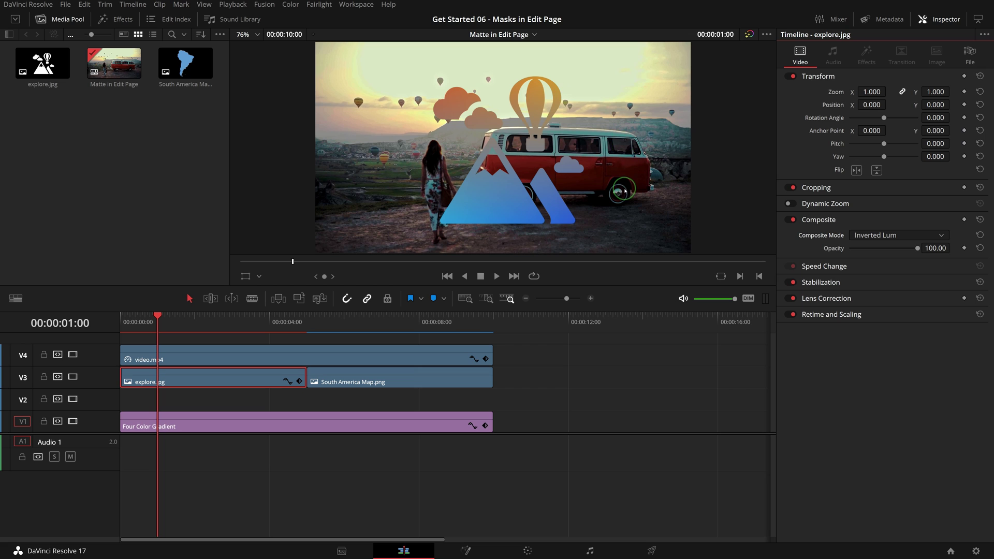
pyautogui.click(428, 377)
# Try Inverted Alpha, Lum and Inverted Lum on South America Map.png, then settle on Alpha
pyautogui.click(382, 327)
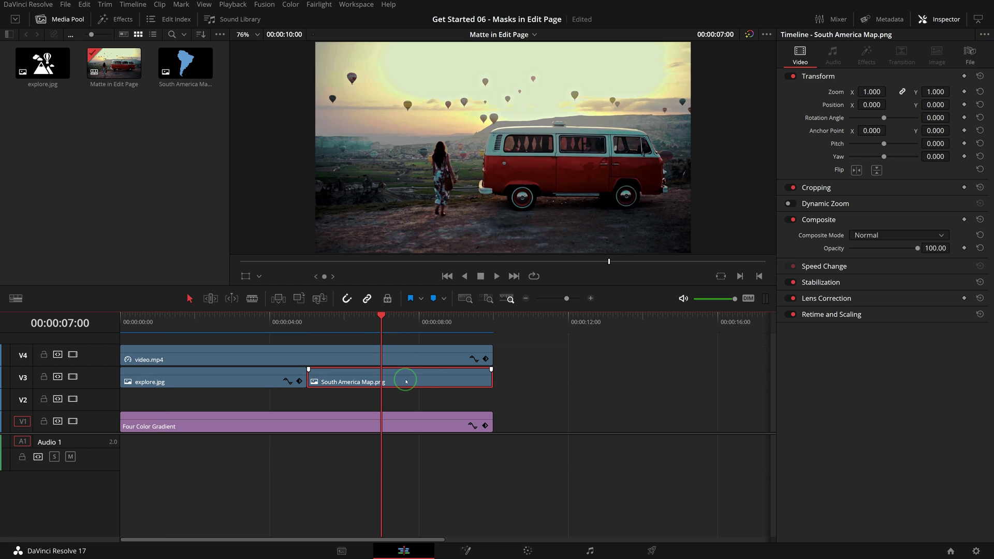
pyautogui.click(940, 235)
pyautogui.moveTo(947, 254); pyautogui.dragTo(942, 337)
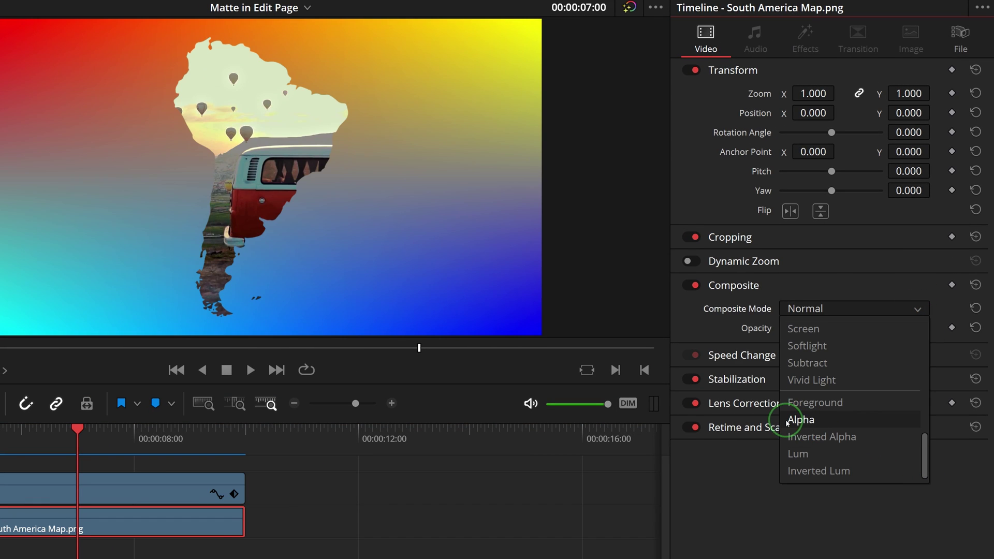
pyautogui.click(800, 436)
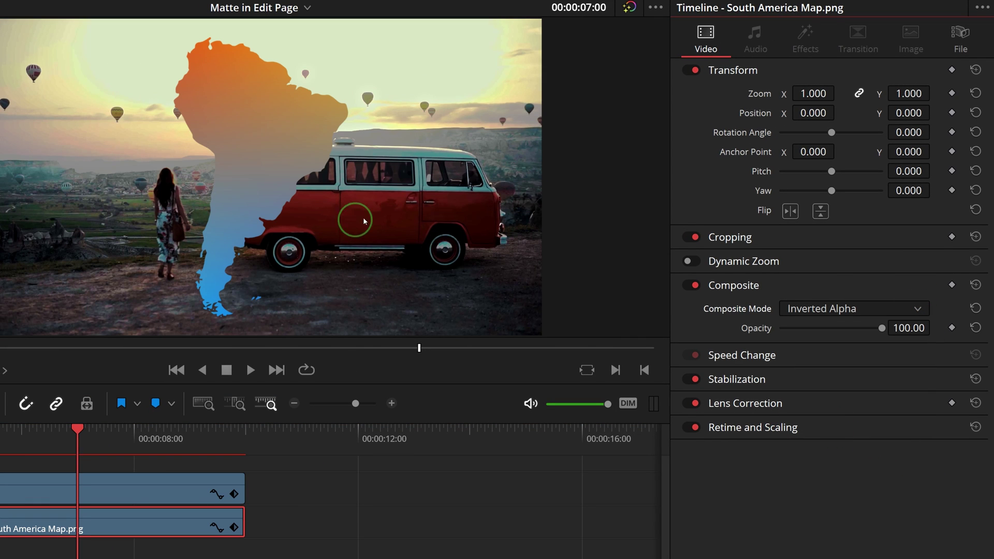
pyautogui.click(914, 309)
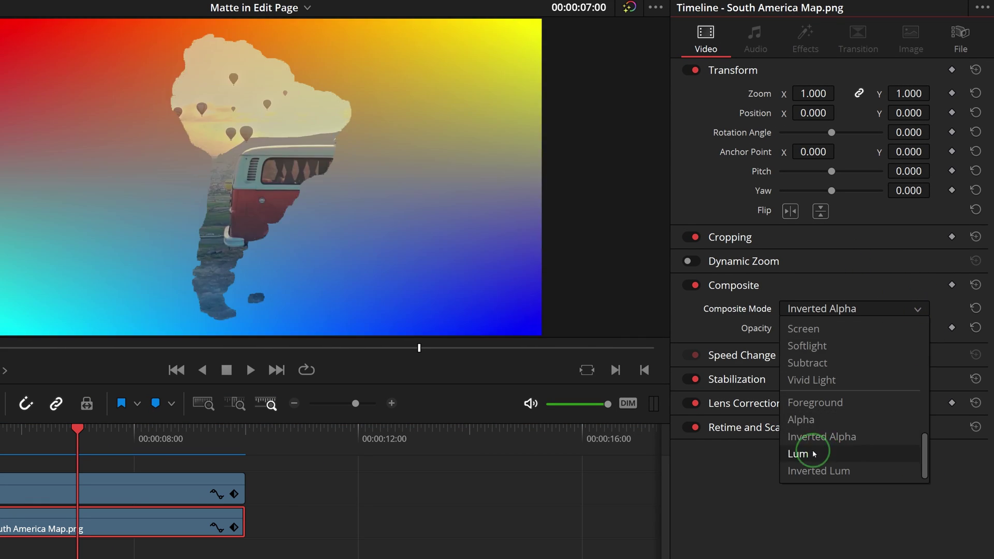
pyautogui.click(865, 452)
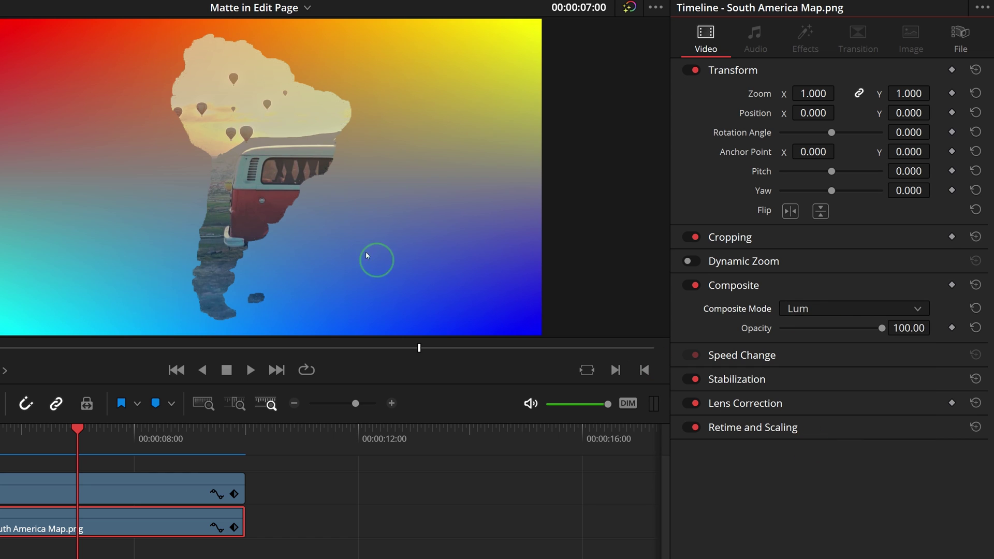
pyautogui.click(912, 311)
pyautogui.click(853, 470)
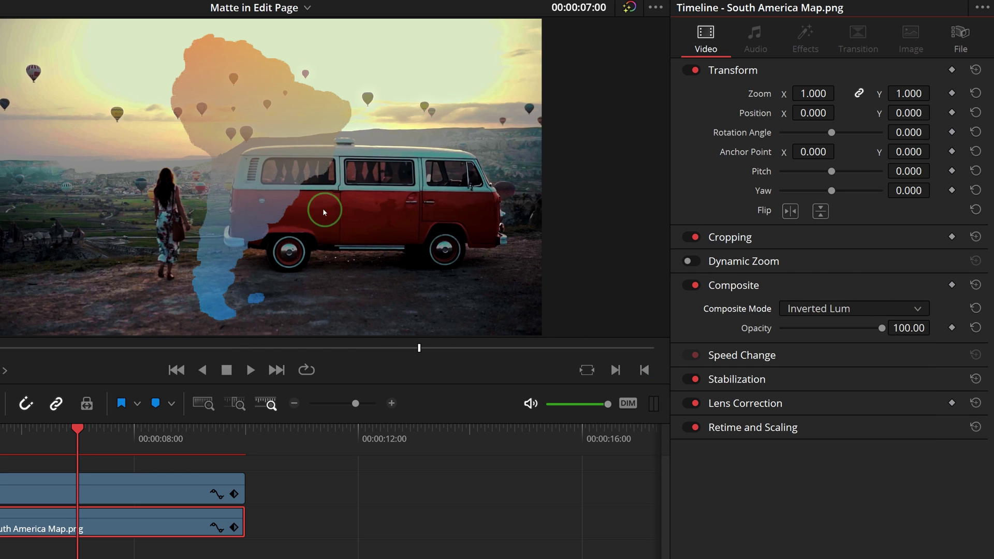
pyautogui.click(880, 308)
pyautogui.click(823, 427)
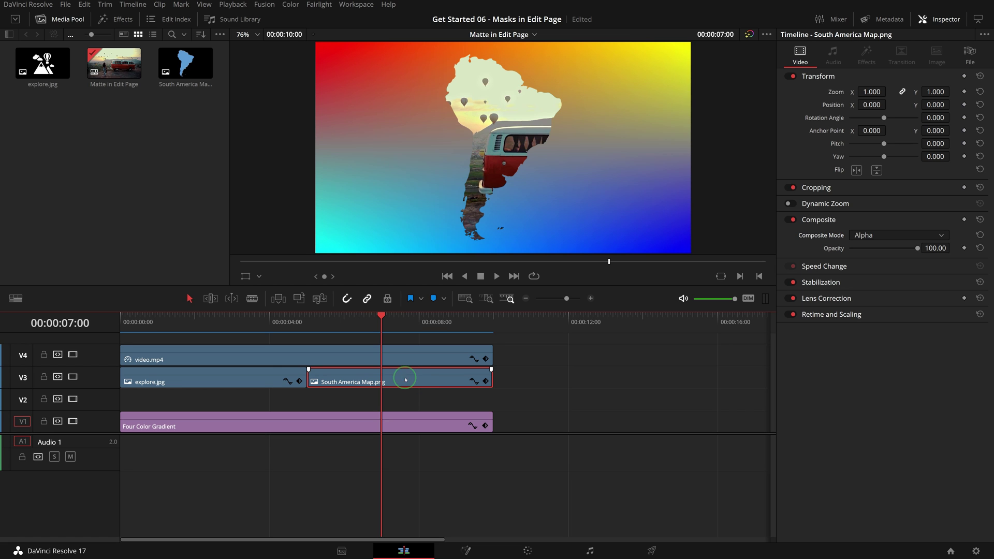
# Keyframe the map's Zoom at 0 at 00:00:05:00 and 8.520 at 00:00:07:00
pyautogui.moveTo(381, 317); pyautogui.dragTo(307, 319)
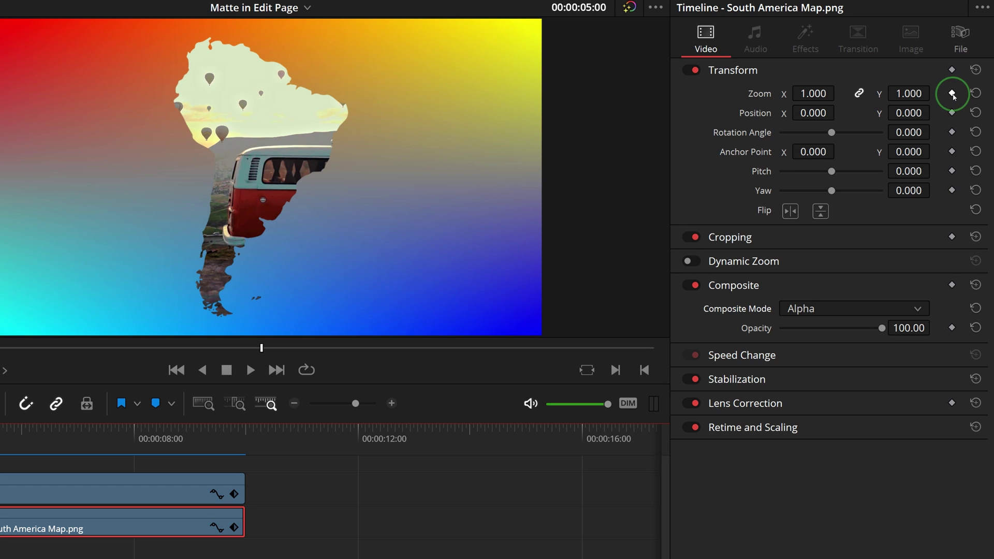
pyautogui.click(952, 93)
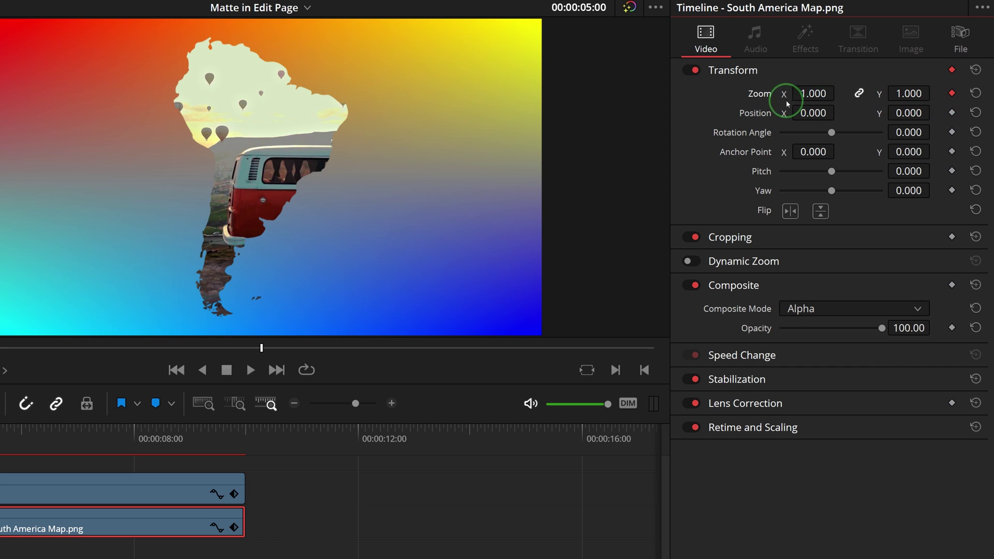
pyautogui.moveTo(826, 90); pyautogui.dragTo(732, 97)
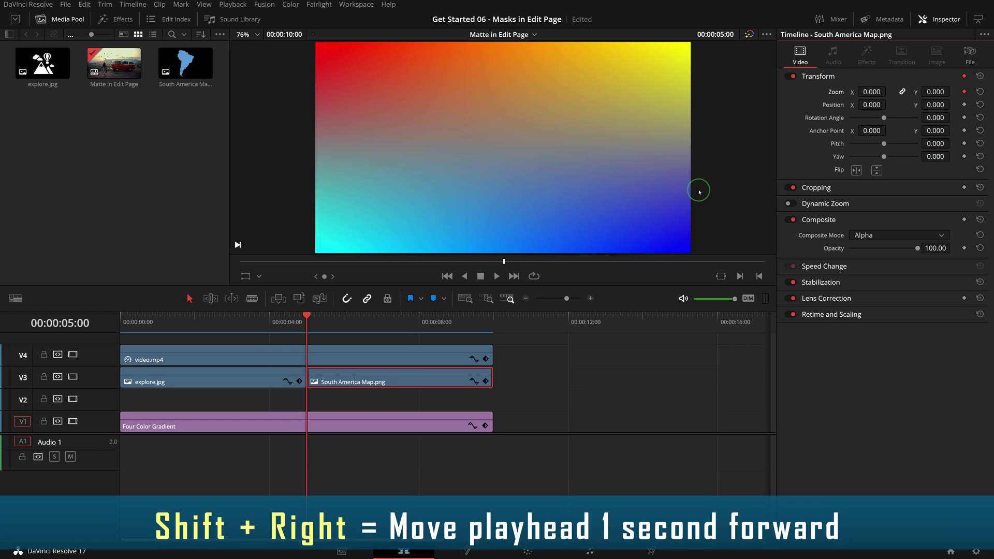
pyautogui.hotkey('shift', 'Right')
pyautogui.hotkey('shift', 'Right')
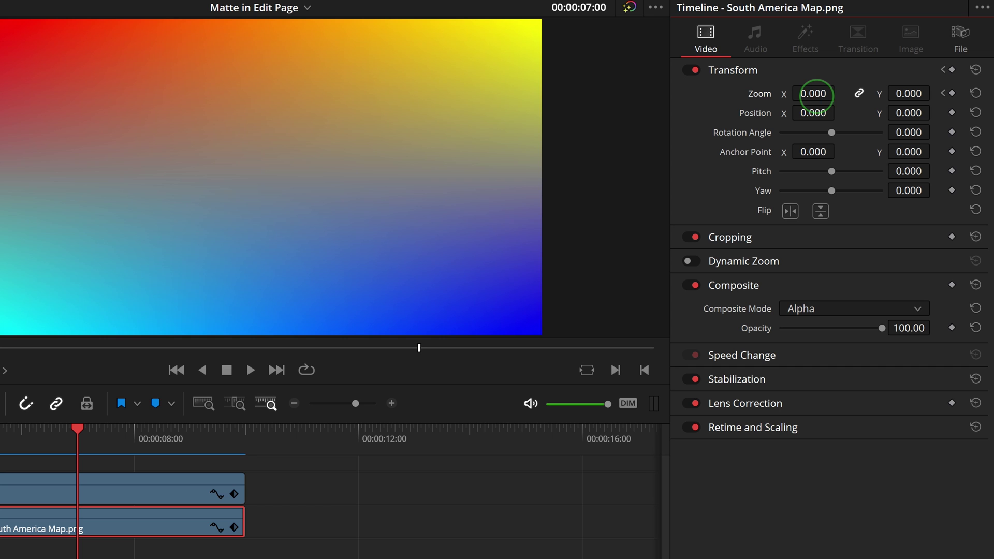
pyautogui.moveTo(816, 95); pyautogui.dragTo(748, 370)
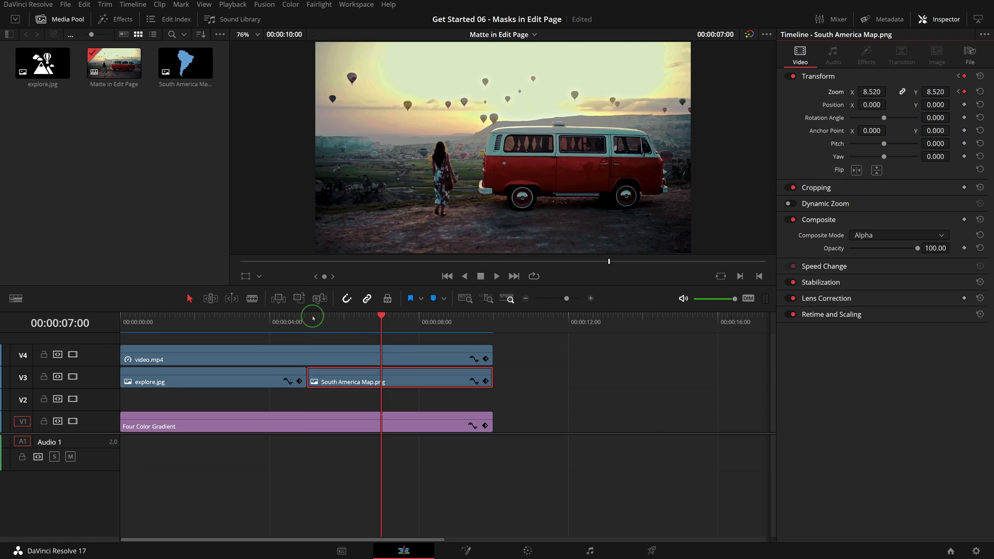
# Play back the map's zoom animation from five seconds
pyautogui.moveTo(313, 318); pyautogui.dragTo(305, 316)
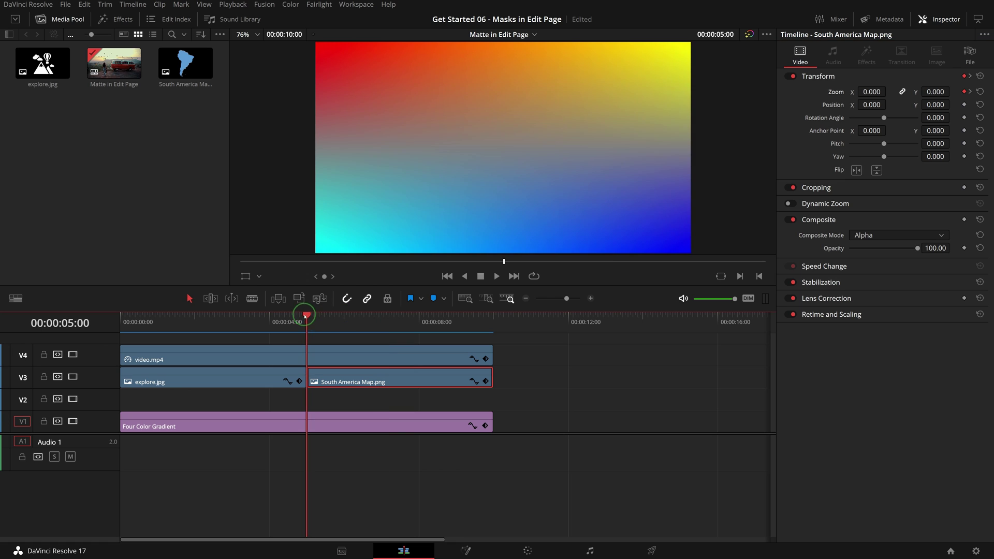
pyautogui.press('space')
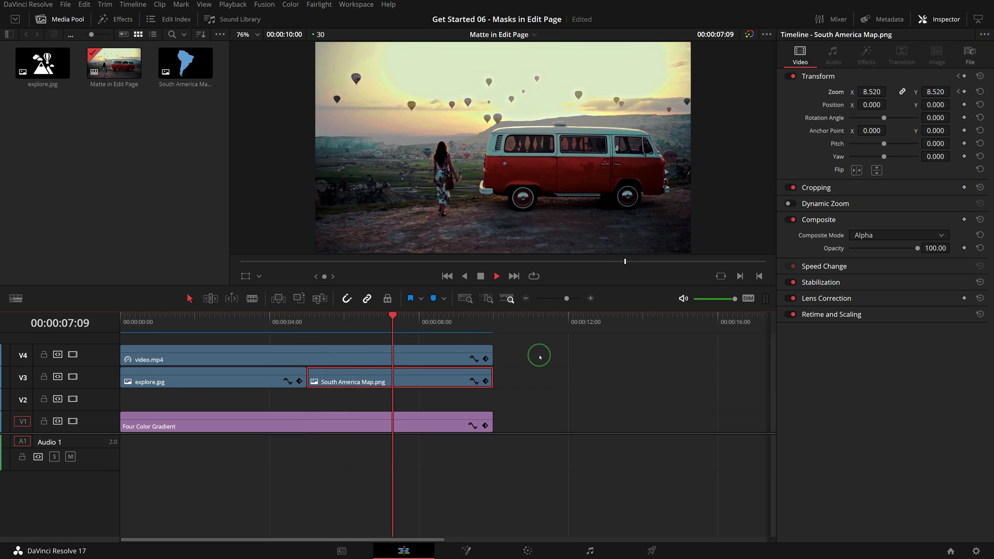
pyautogui.press('space')
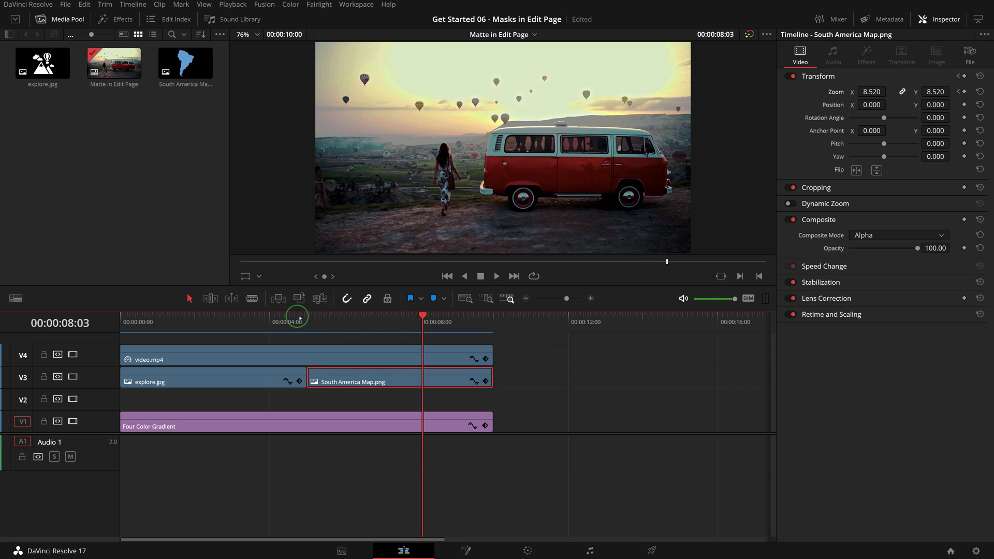
# Ease the Zoom X keyframes, replay the smoothed zoom, then close the curve editor
pyautogui.click(474, 381)
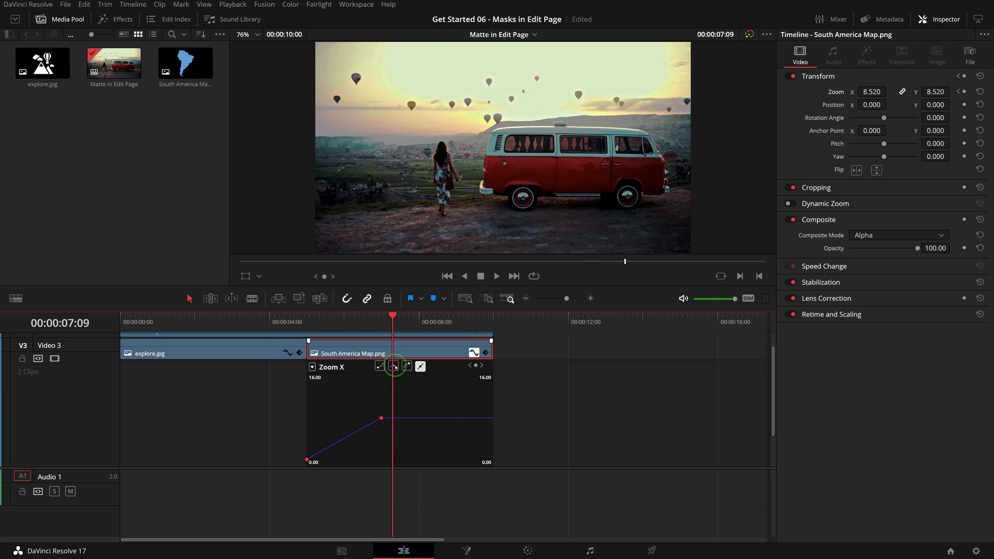
pyautogui.click(394, 366)
pyautogui.click(371, 458)
pyautogui.click(325, 324)
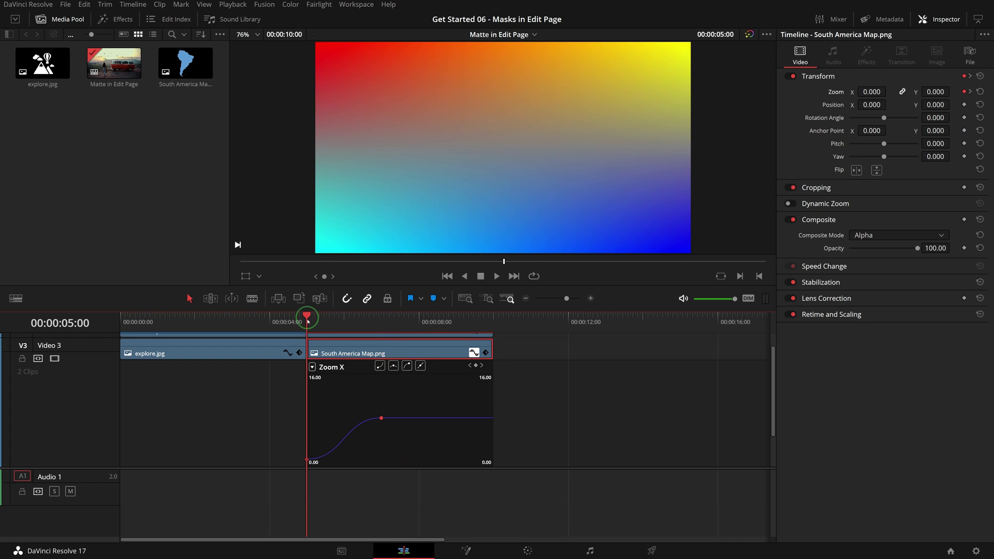
pyautogui.press('space')
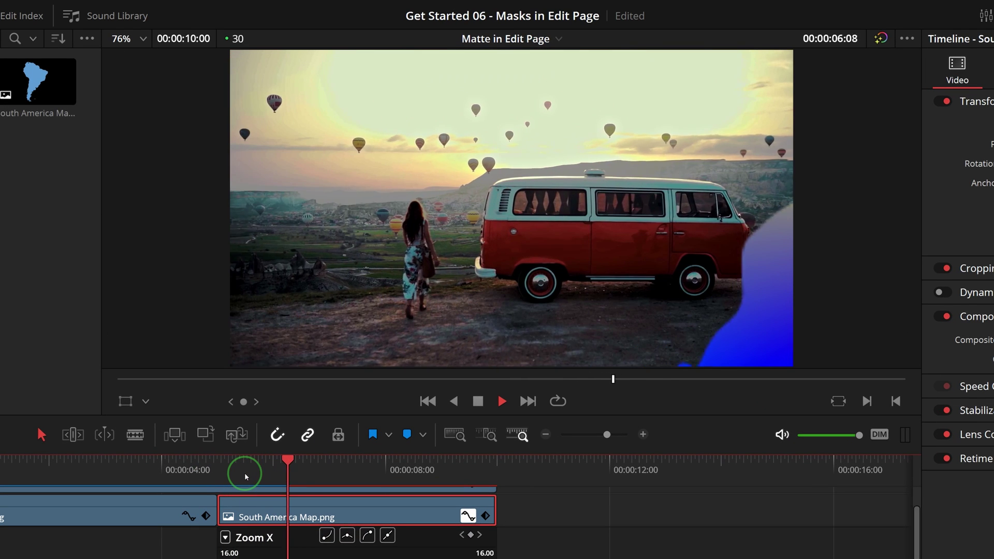
pyautogui.click(220, 464)
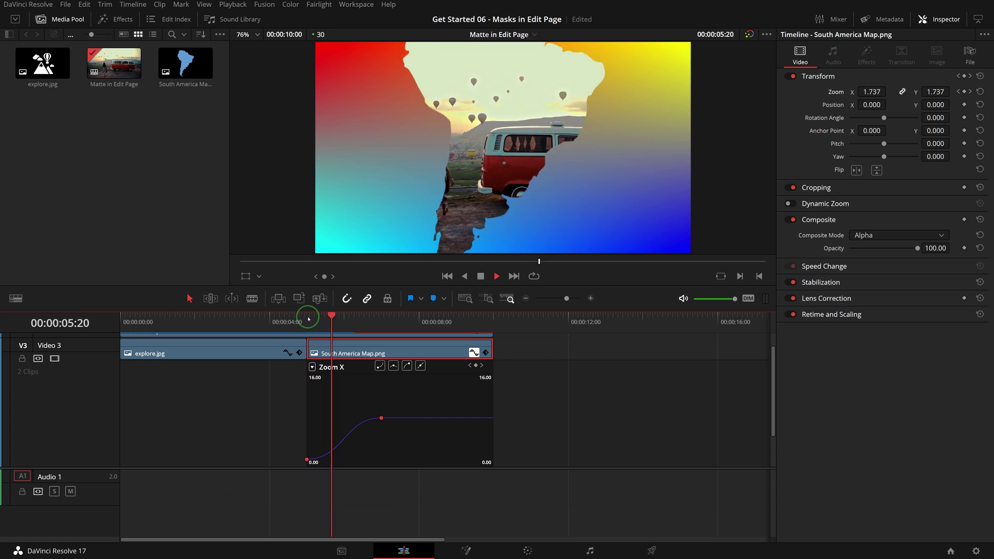
pyautogui.click(306, 318)
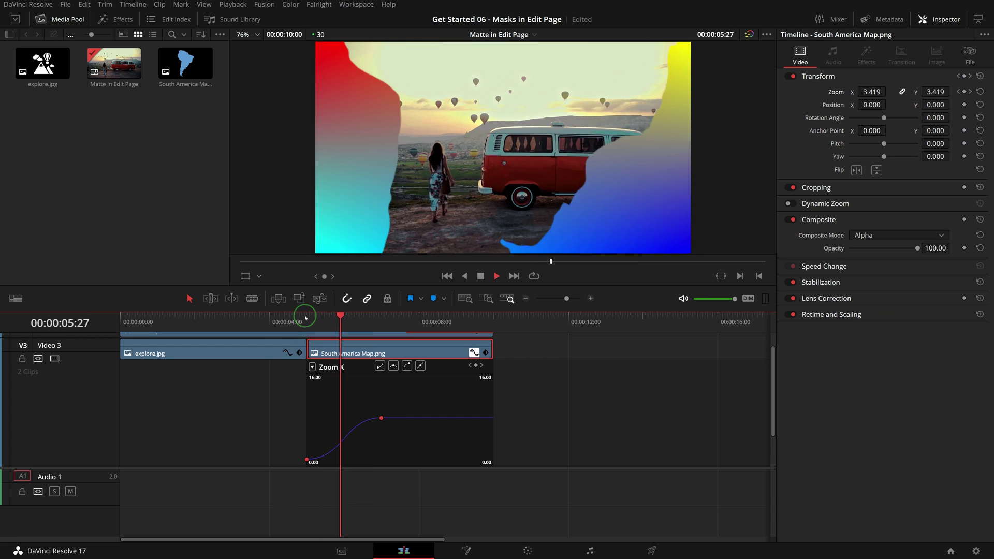
pyautogui.press('space')
pyautogui.click(475, 352)
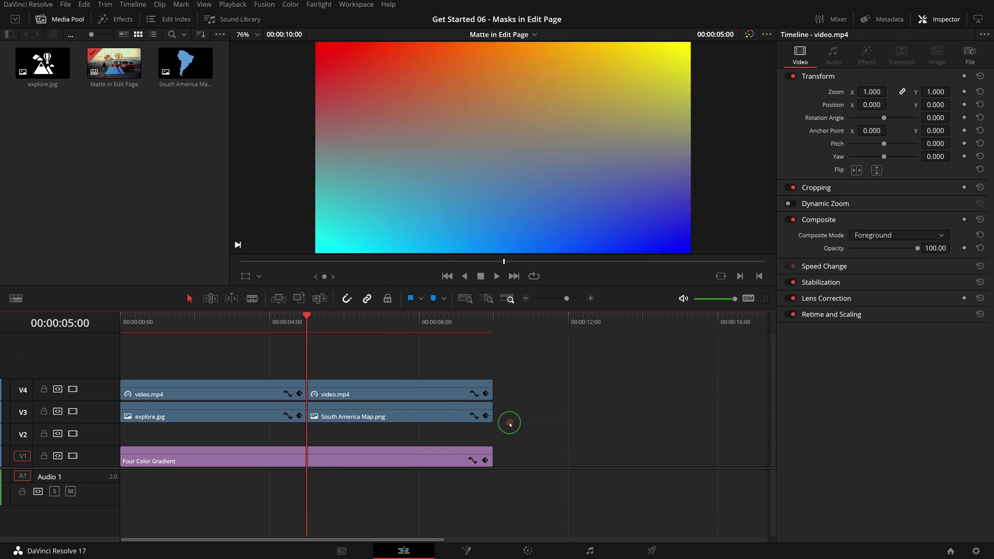
# Combine the later video.mp4 and South America Map.png clips into a compound clip named Zoom Through
pyautogui.moveTo(510, 424); pyautogui.dragTo(426, 382)
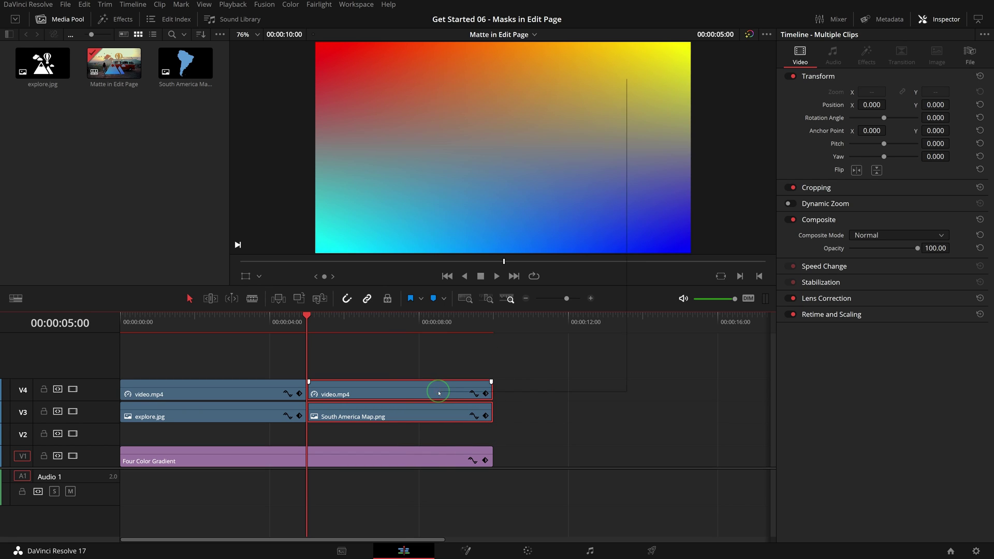
pyautogui.rightClick(442, 393)
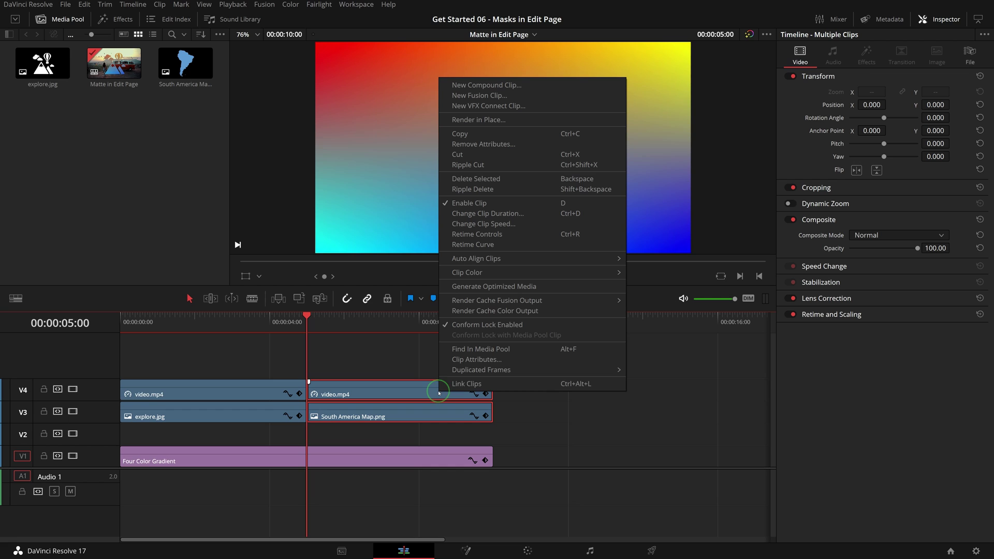
pyautogui.click(509, 85)
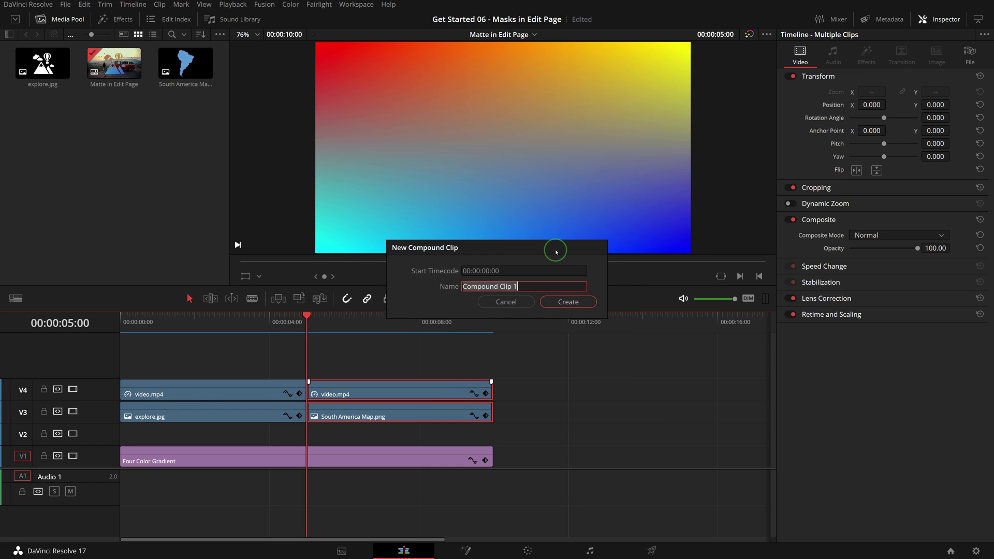
pyautogui.write('Zoom')
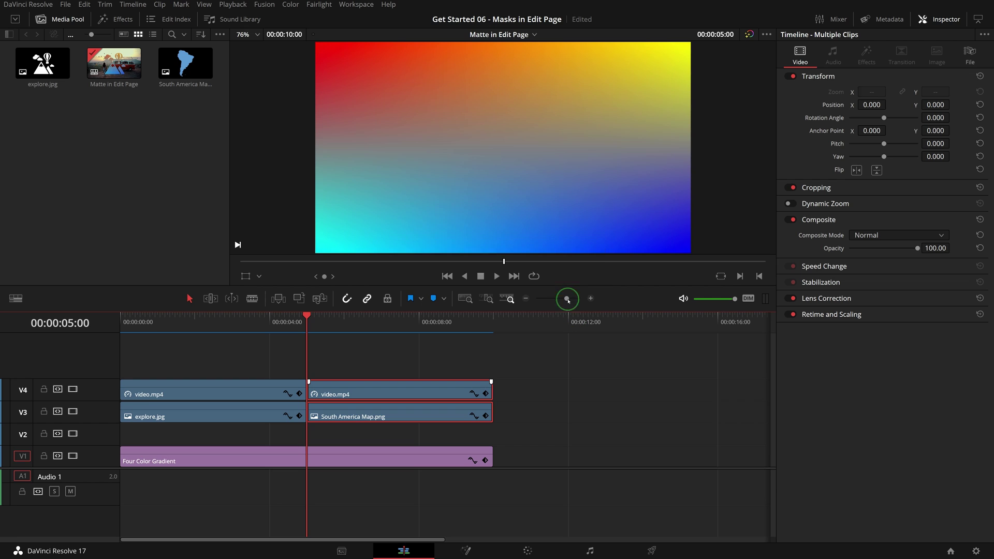
pyautogui.click(568, 302)
# Apply the Resolve FX Drop Shadow filter to the Zoom Through compound clip
pyautogui.click(113, 18)
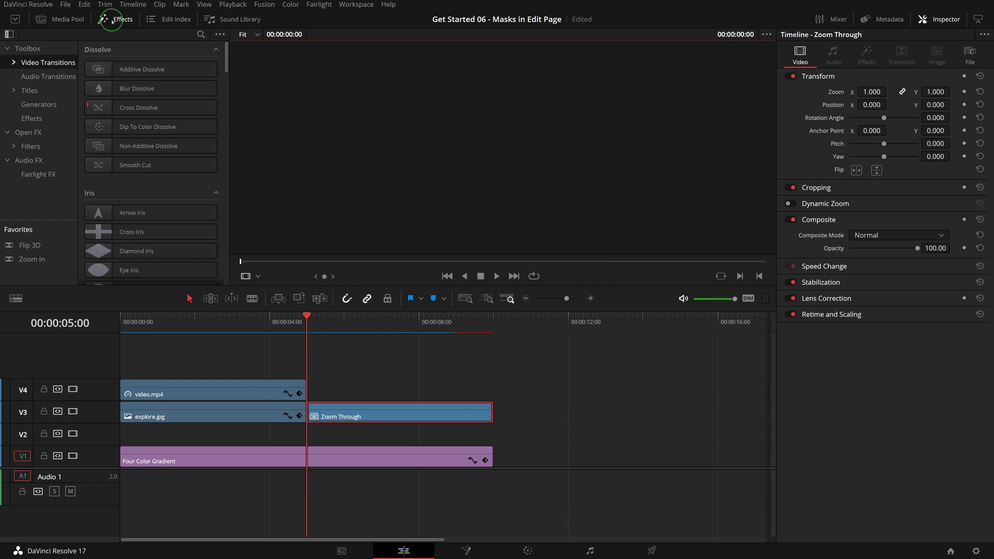
pyautogui.click(31, 146)
pyautogui.moveTo(226, 57); pyautogui.dragTo(235, 198)
pyautogui.moveTo(98, 132); pyautogui.dragTo(359, 413)
pyautogui.click(321, 319)
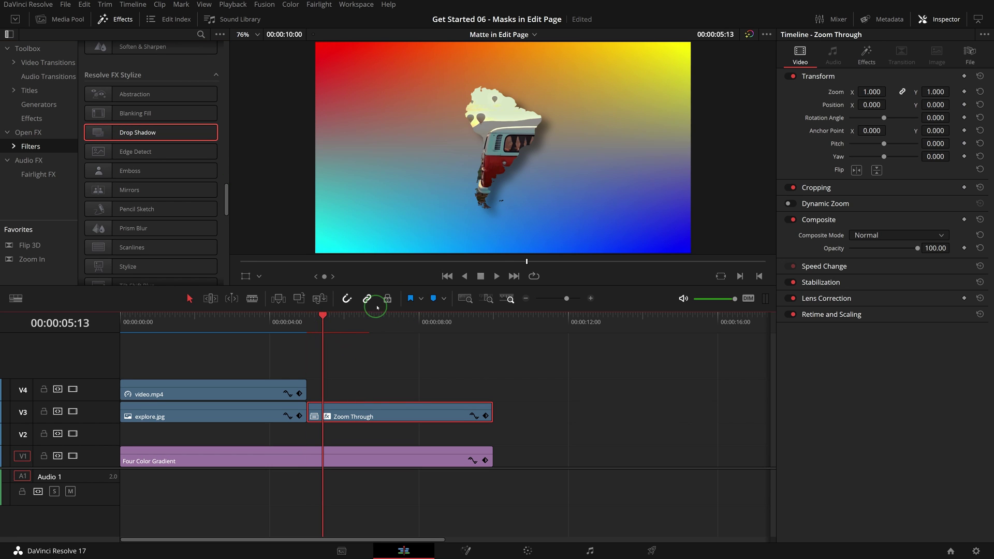
# Play back the shadowed zoom from five seconds to review it
pyautogui.click(307, 320)
pyautogui.press('space')
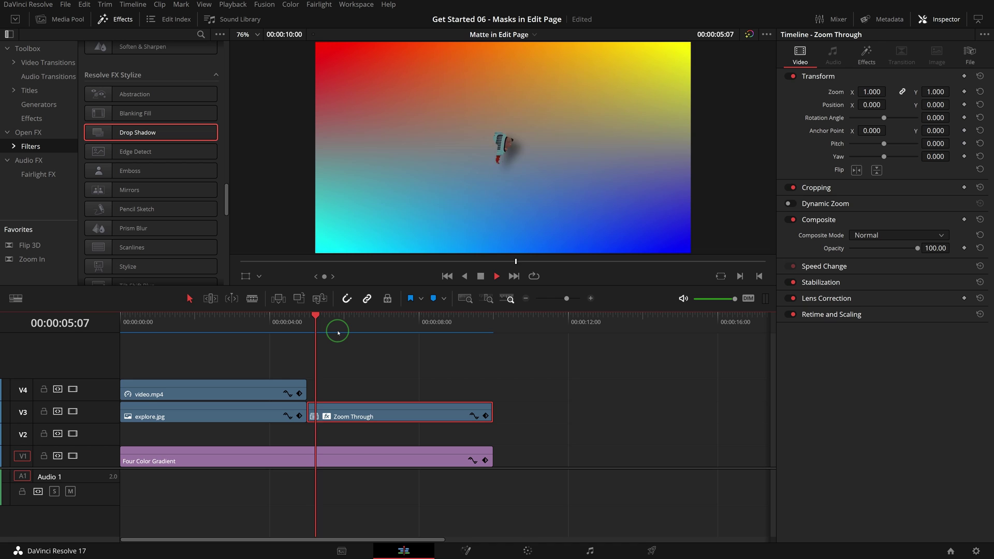
pyautogui.click(306, 318)
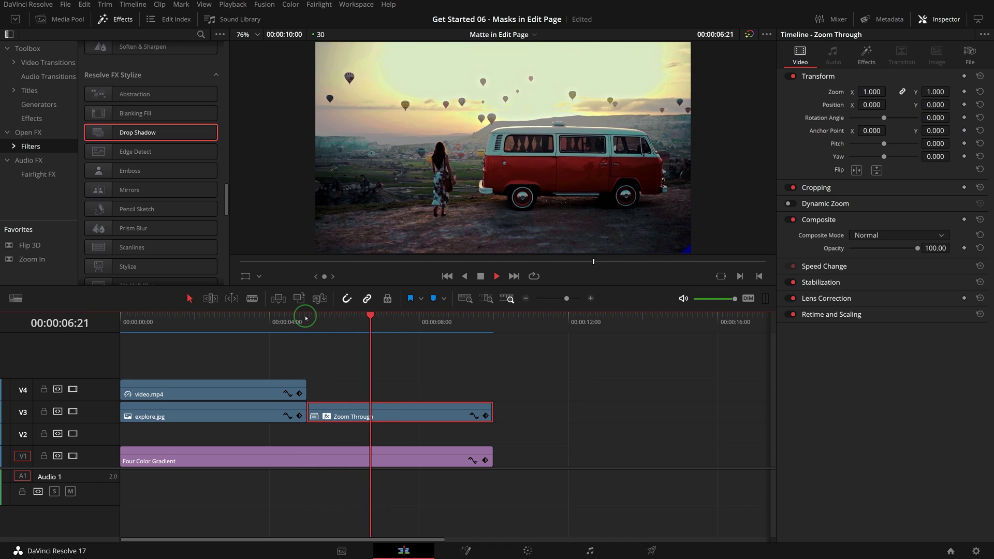
pyautogui.press('space')
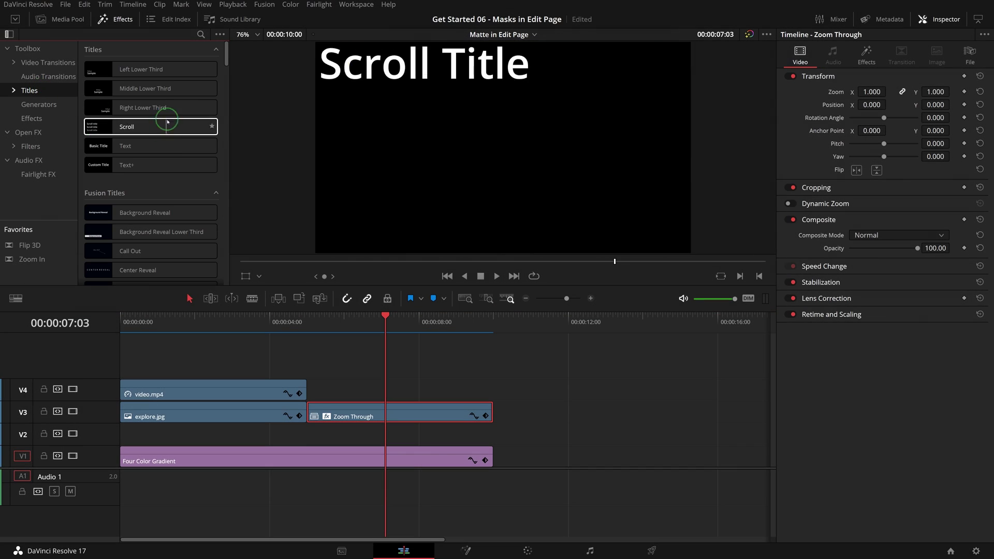
# Add a Text+ title on V2 and replace its placeholder with EXPLORE
pyautogui.moveTo(165, 164); pyautogui.dragTo(501, 438)
pyautogui.click(550, 321)
pyautogui.click(554, 435)
pyautogui.click(826, 144)
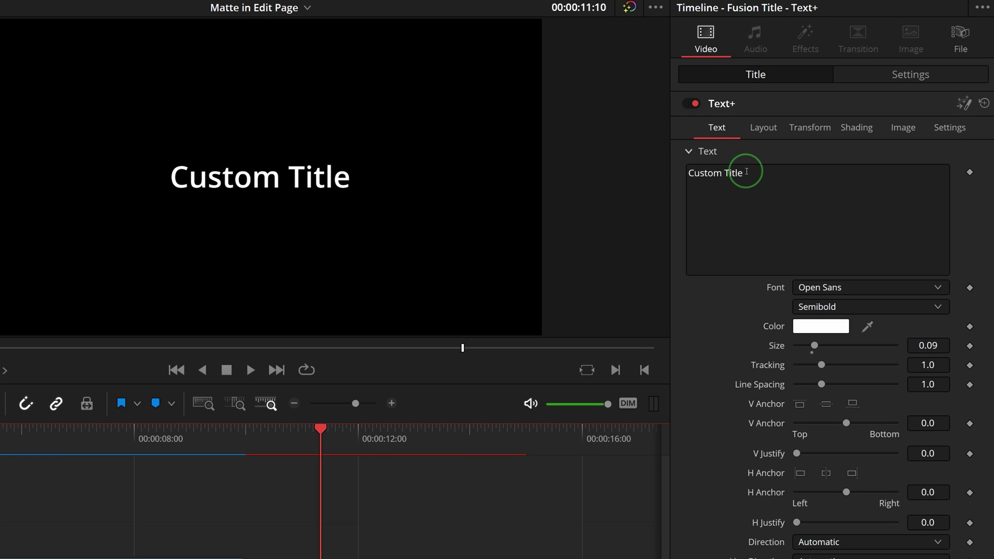
pyautogui.moveTo(747, 171); pyautogui.dragTo(681, 171)
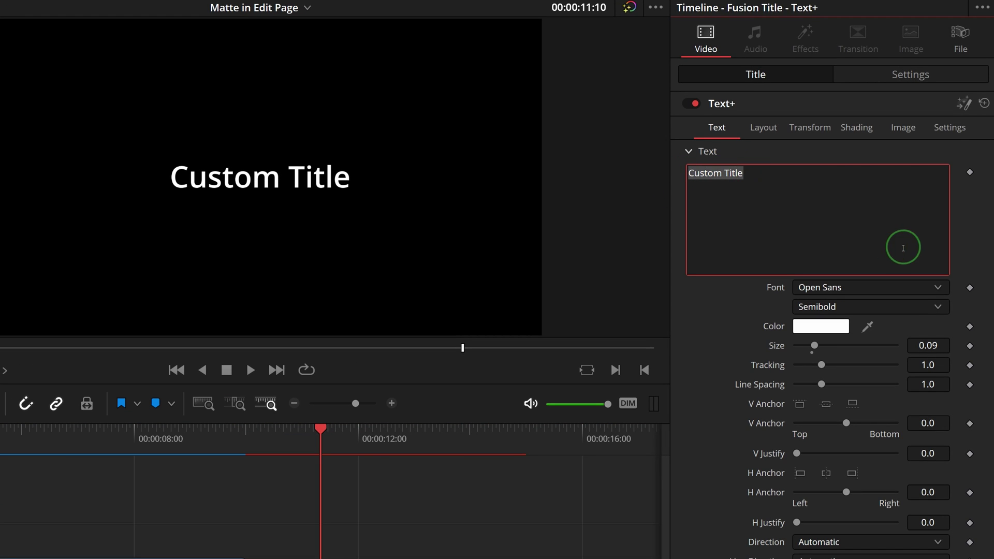
pyautogui.write('EXPLORE')
# Enlarge EXPLORE to about 0.29, make it Extrabold and widen its letter tracking
pyautogui.moveTo(814, 346); pyautogui.dragTo(855, 350)
pyautogui.click(870, 306)
pyautogui.click(825, 393)
pyautogui.moveTo(821, 365); pyautogui.dragTo(824, 363)
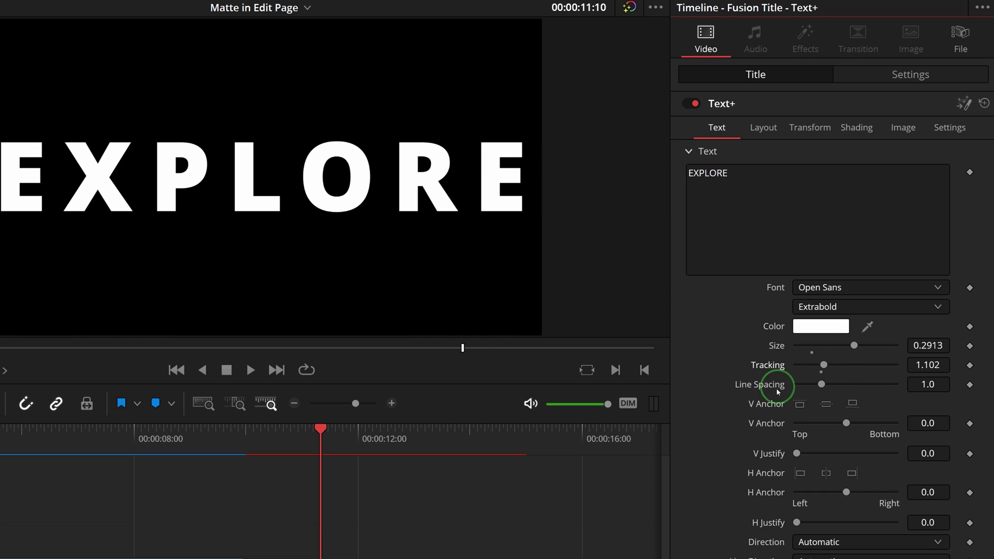
# Set the EXPLORE title's Composite Mode to Alpha in its Settings
pyautogui.click(906, 75)
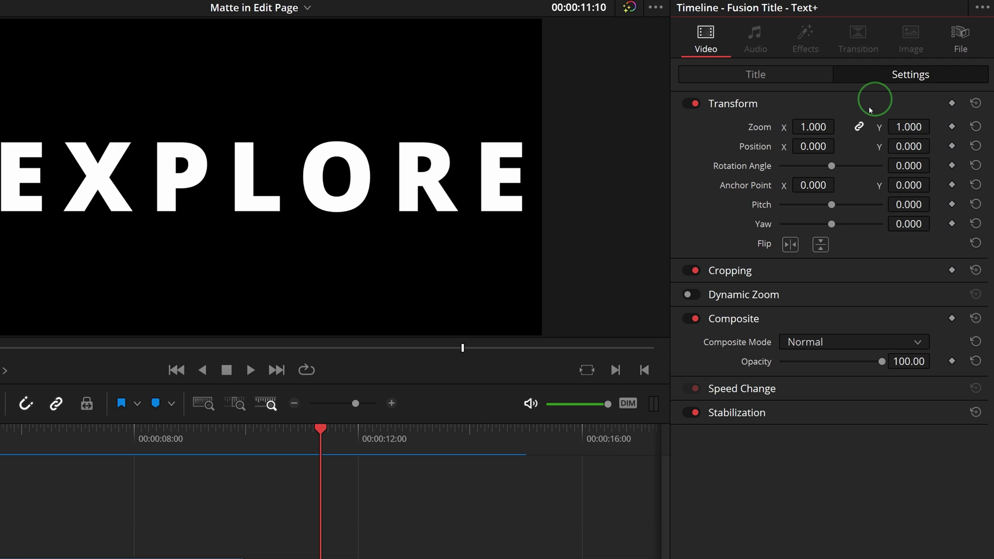
pyautogui.click(906, 341)
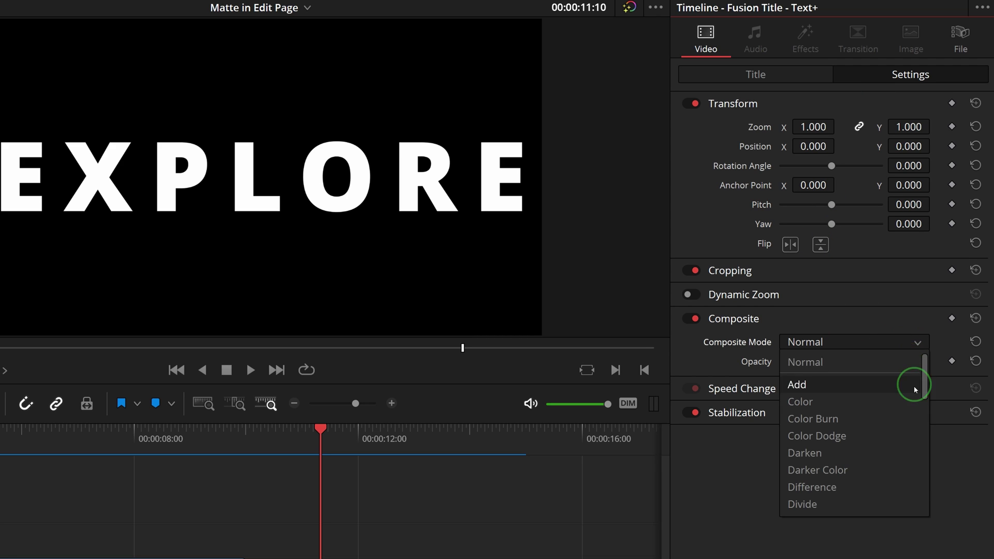
pyautogui.scroll(-10, 869, 468)
pyautogui.click(820, 459)
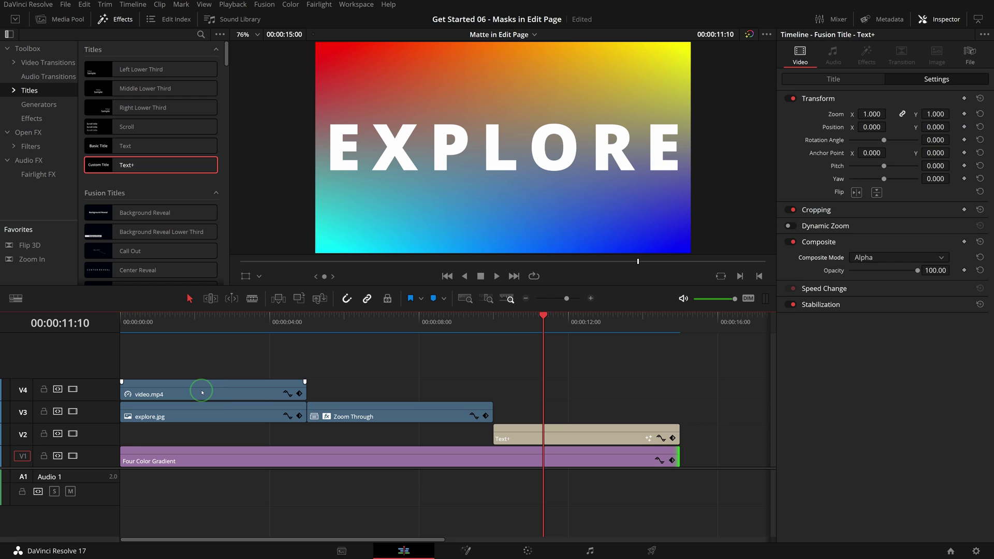
pyautogui.click(202, 392)
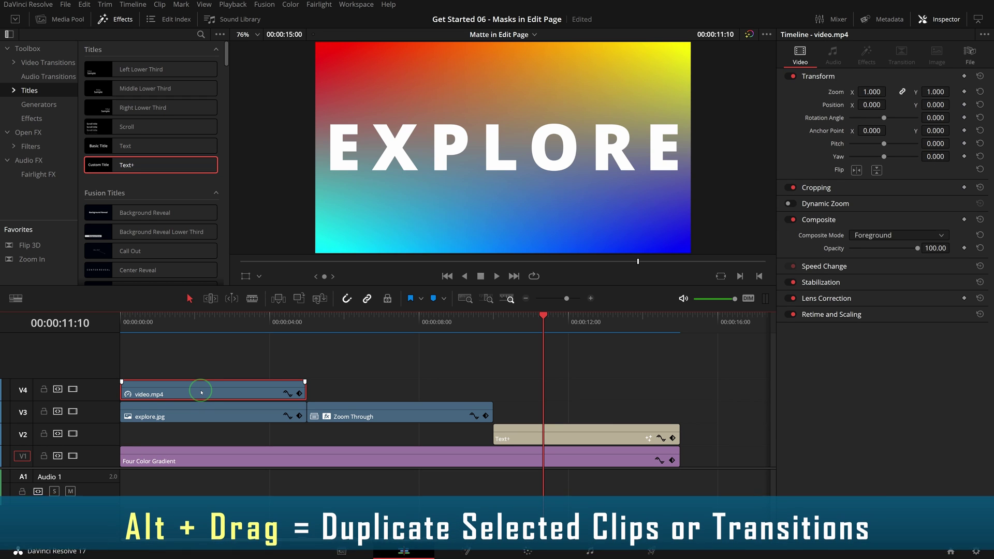
# Alt-drag a copy of video.mp4 from V4 onto V3, right after the Zoom Through clip
pyautogui.moveTo(202, 392); pyautogui.dragTo(594, 415)
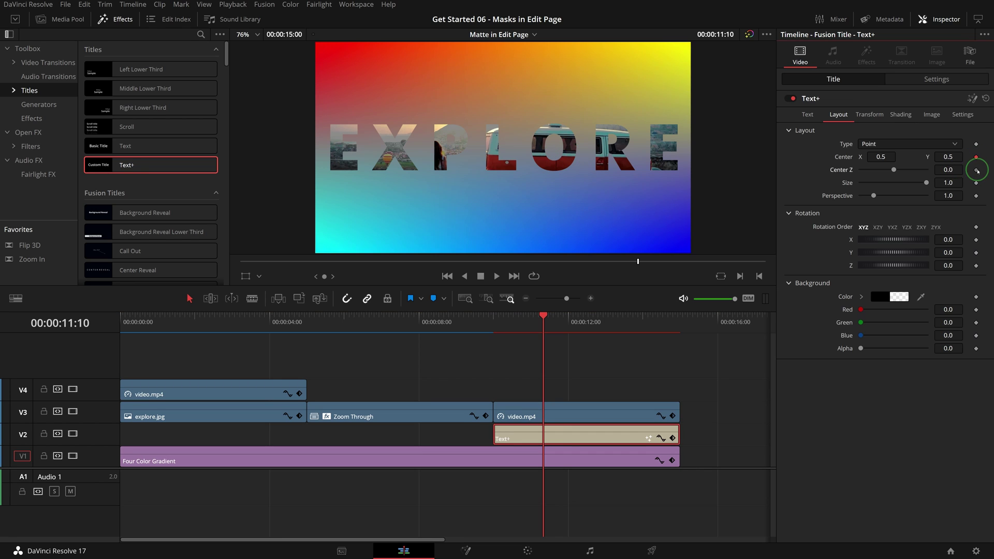
# Keyframe the EXPLORE title's Center Z to about -0.97 so it flies toward the viewer, then play it back
pyautogui.moveTo(543, 317); pyautogui.dragTo(618, 317)
pyautogui.moveTo(906, 168); pyautogui.dragTo(887, 157)
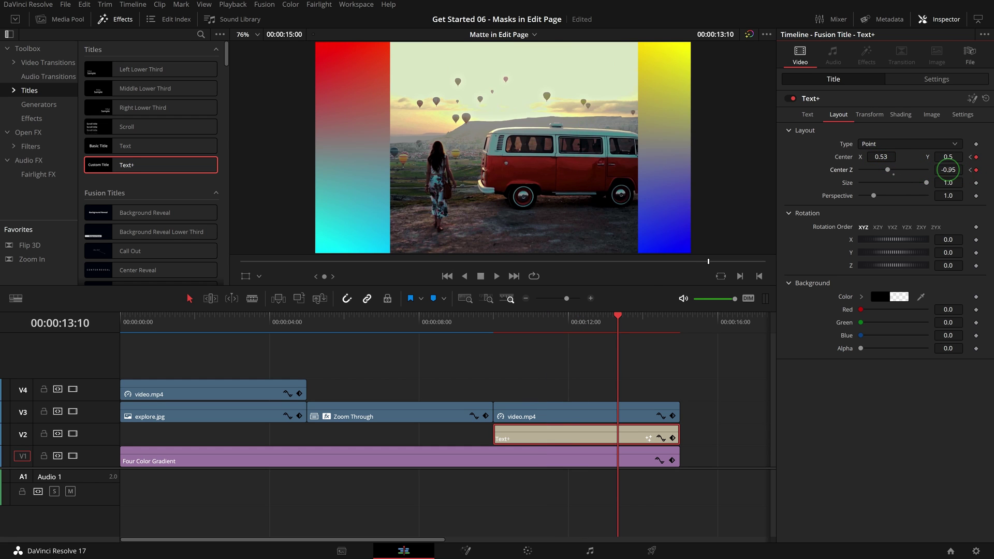
pyautogui.click(528, 322)
pyautogui.press('space')
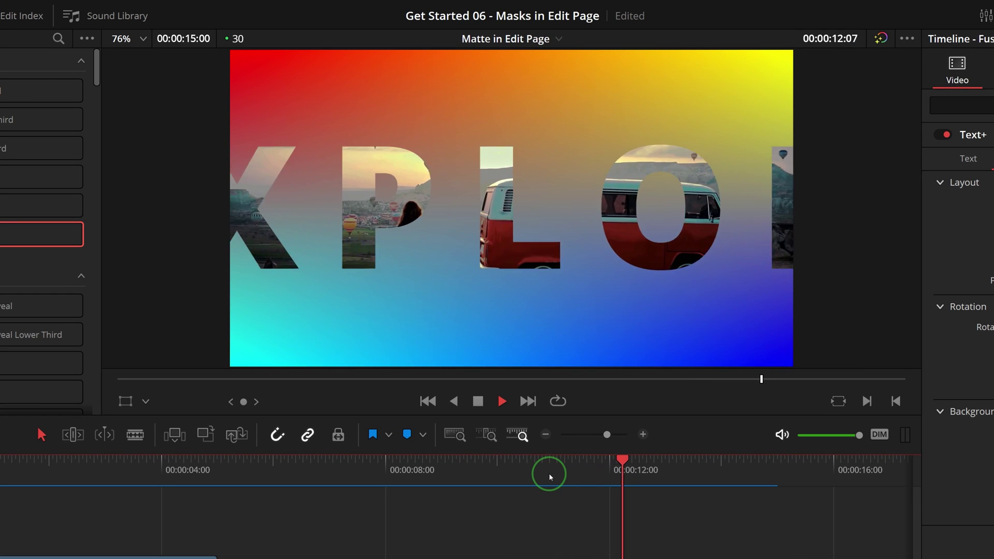
pyautogui.click(540, 474)
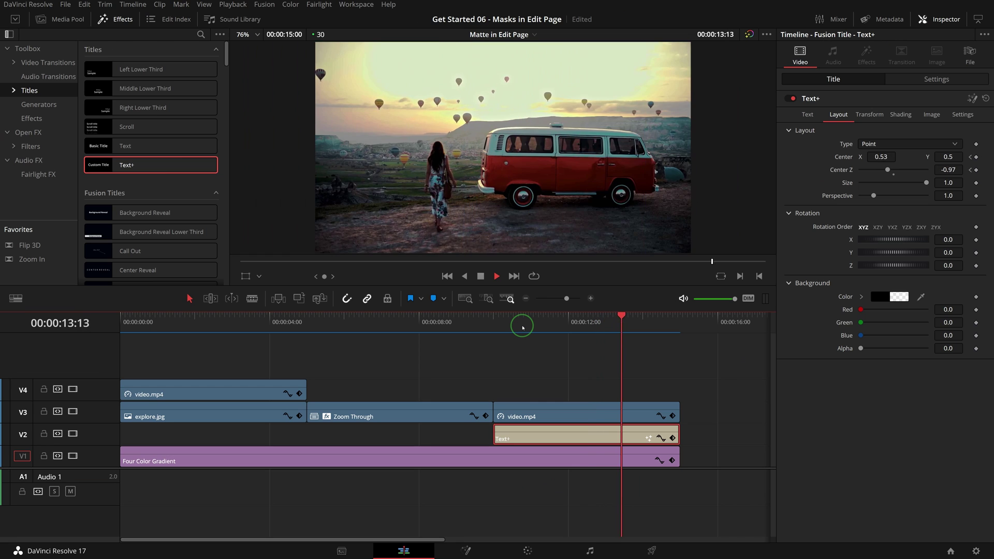
pyautogui.press('space')
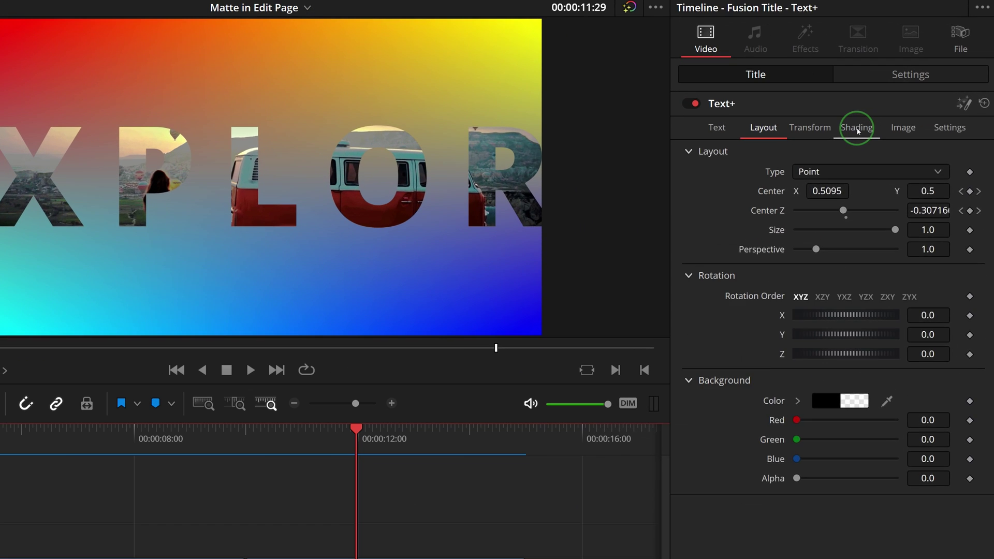
# Try the title's Shading softness, then Alt-drag a copy of the EXPLORE Text+ clip up to V4
pyautogui.click(900, 114)
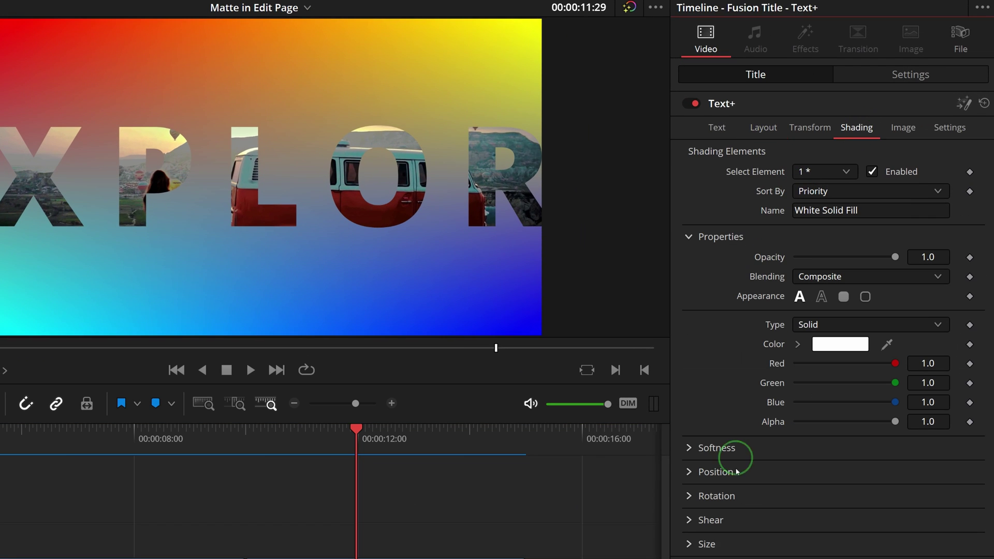
pyautogui.click(789, 330)
pyautogui.moveTo(795, 469); pyautogui.dragTo(811, 488)
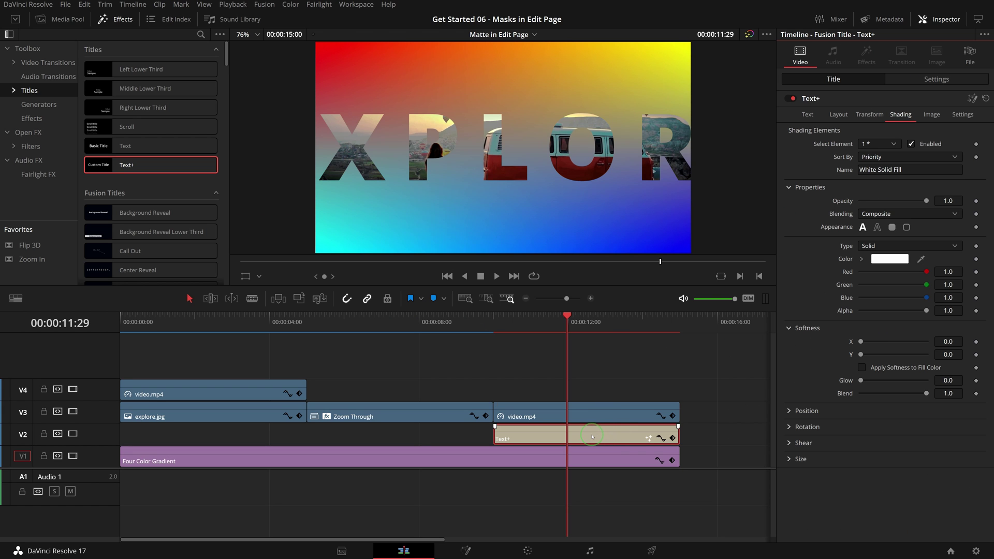
pyautogui.moveTo(593, 437); pyautogui.dragTo(605, 397)
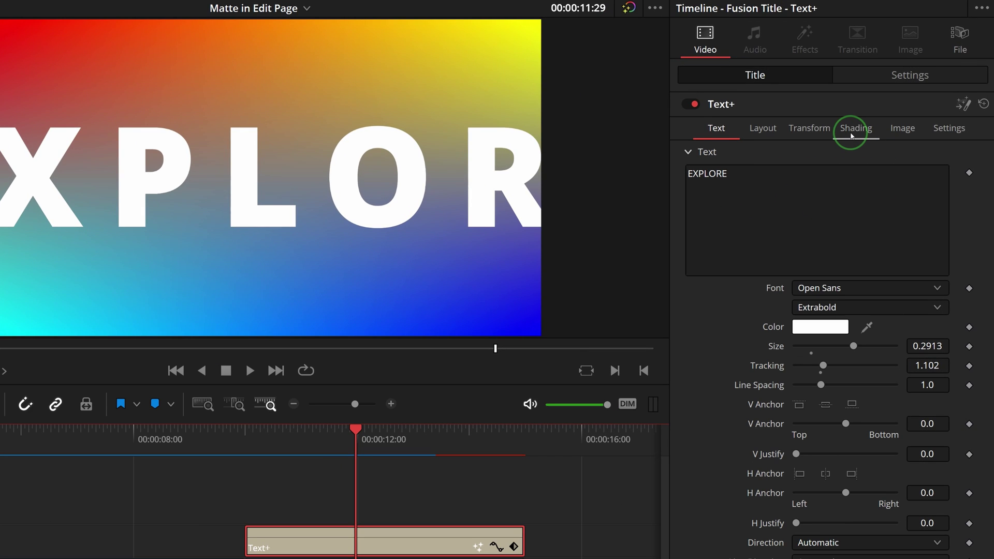
# Give the top EXPLORE copy an orange Text Outline 0.0047 thick and play it back
pyautogui.click(852, 135)
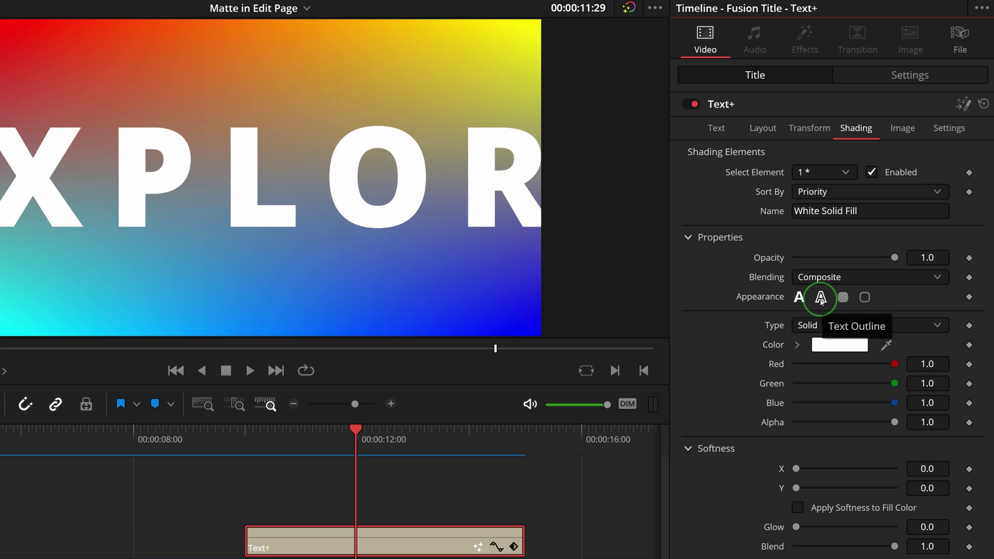
pyautogui.click(822, 299)
pyautogui.moveTo(825, 316); pyautogui.dragTo(800, 316)
pyautogui.click(836, 442)
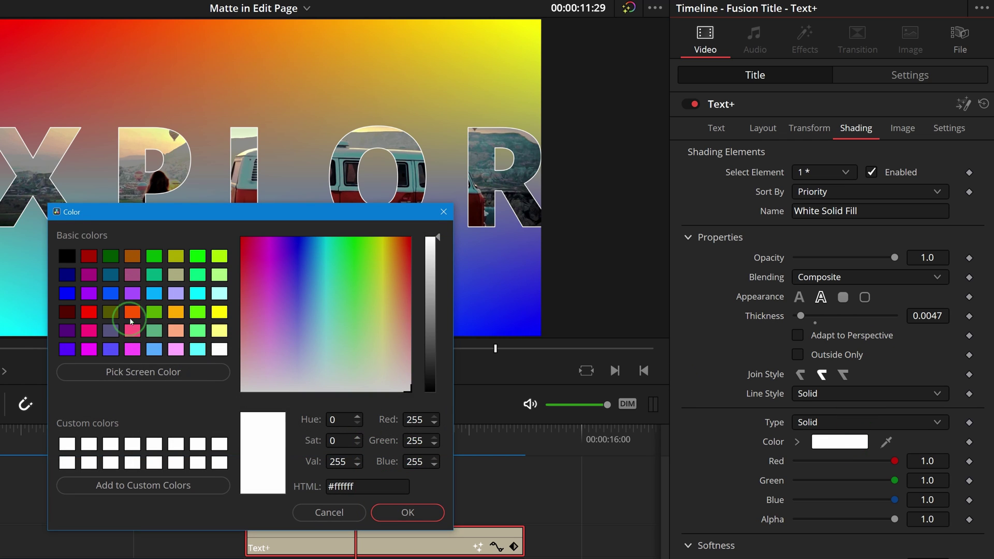
pyautogui.click(132, 313)
pyautogui.click(408, 512)
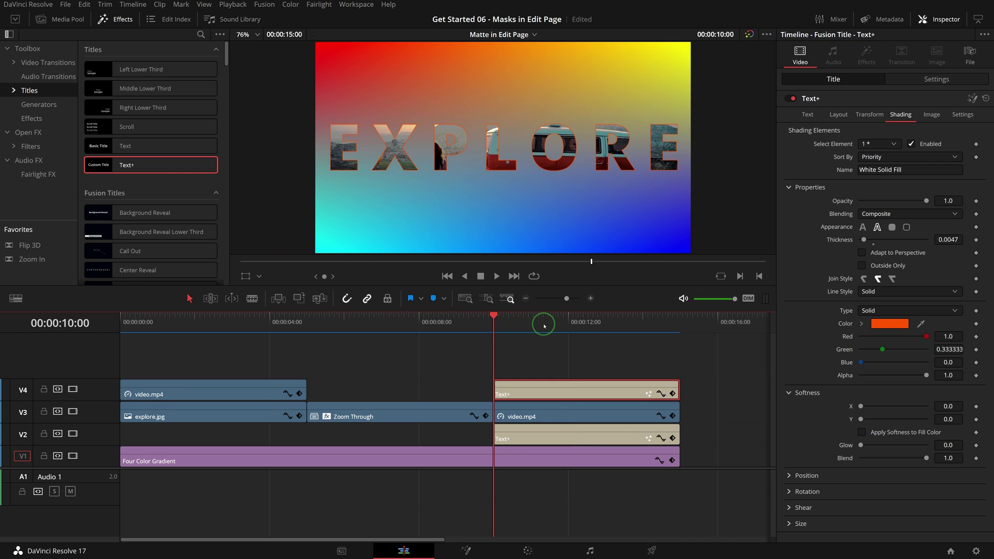
pyautogui.press('space')
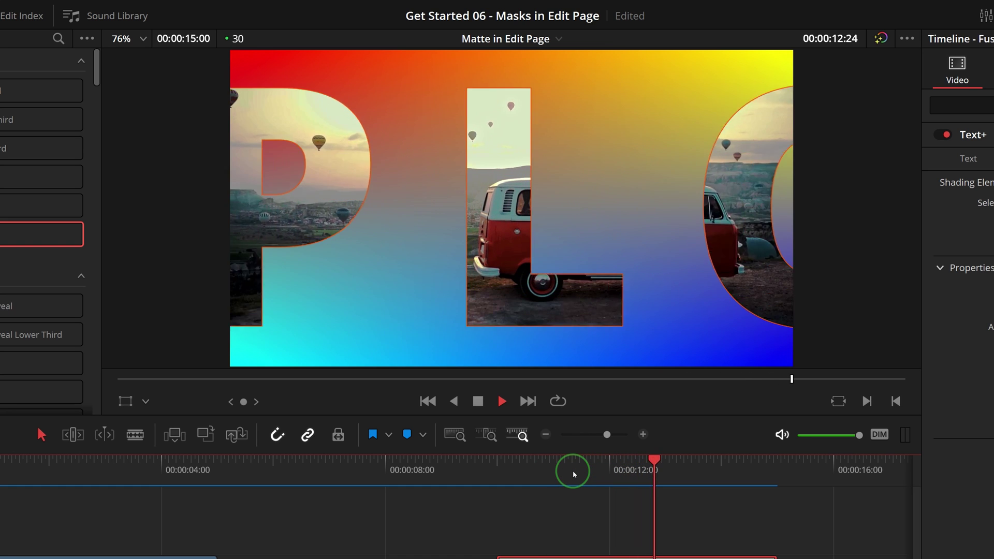
pyautogui.click(579, 470)
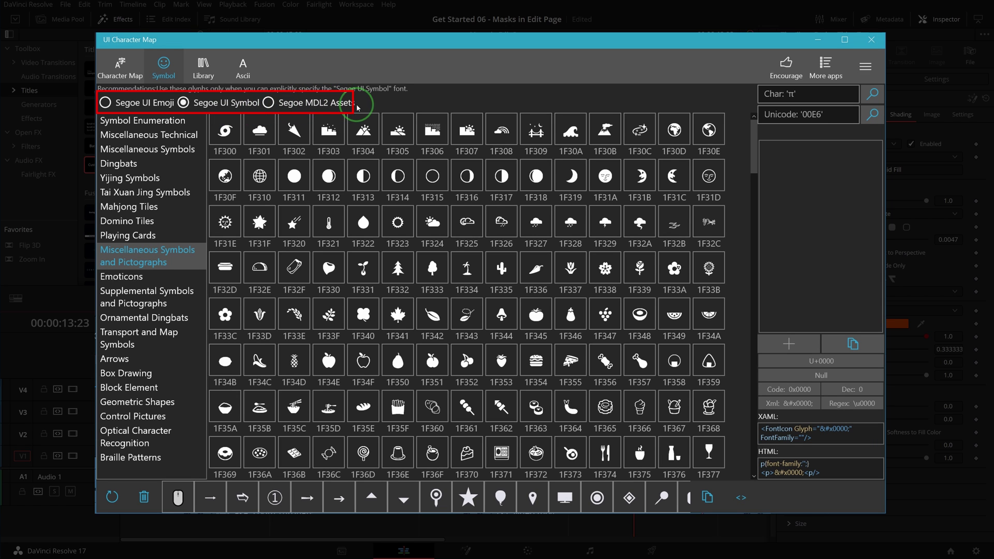
# Browse the Wingdings, Wingdings 2 and Wingdings 3 glyphs in Character Map, then return to Resolve
pyautogui.click(120, 67)
pyautogui.scroll(-3, 202, 176)
pyautogui.moveTo(207, 176); pyautogui.dragTo(207, 456)
pyautogui.click(181, 416)
pyautogui.click(137, 386)
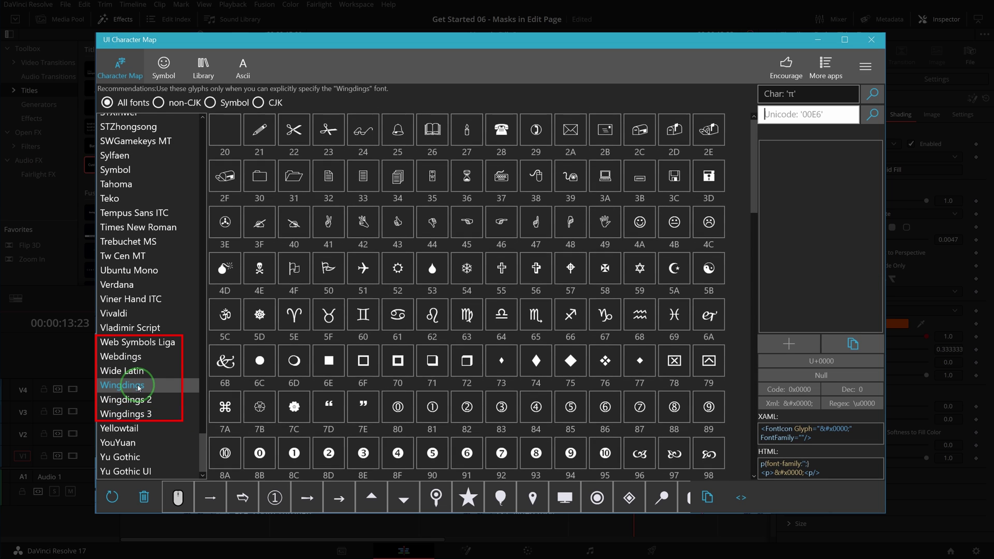
pyautogui.click(139, 402)
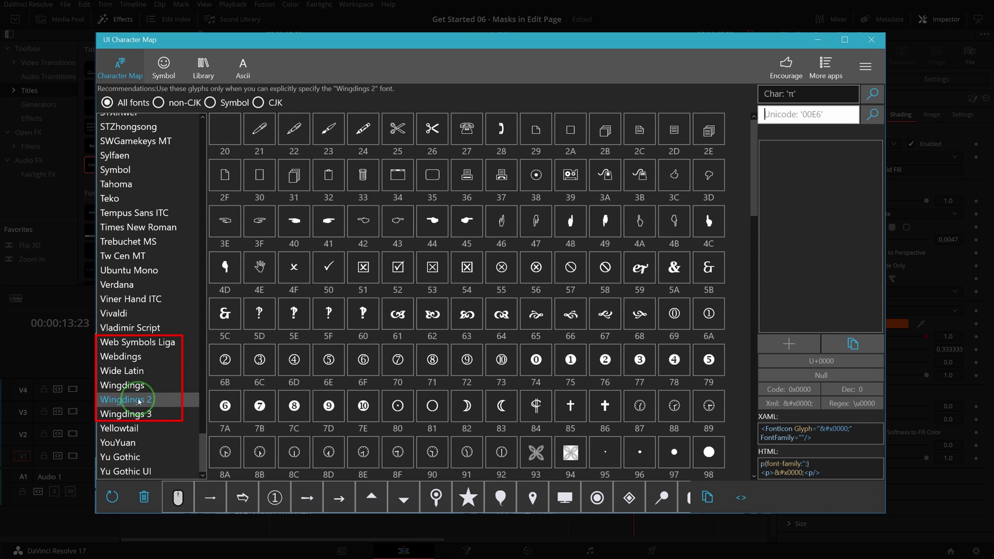
pyautogui.click(146, 415)
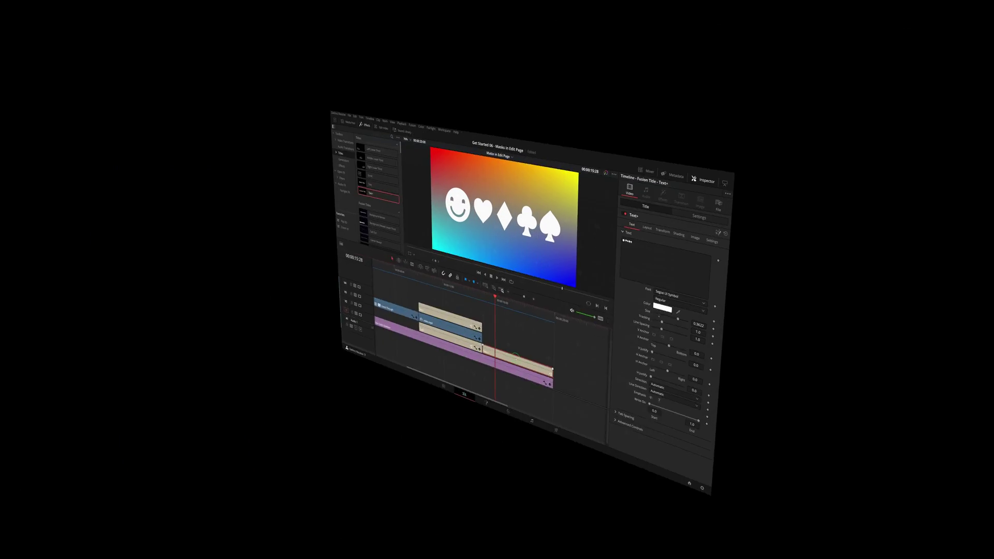
pyautogui.click(547, 432)
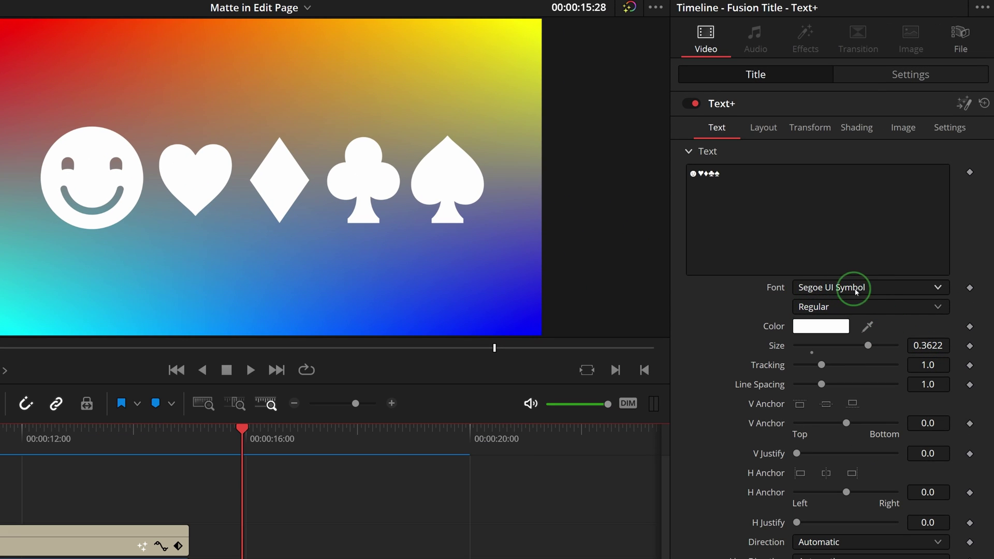
# Set the symbols title's Composite Mode to Alpha and put a video.mp4 copy above it
pyautogui.click(919, 74)
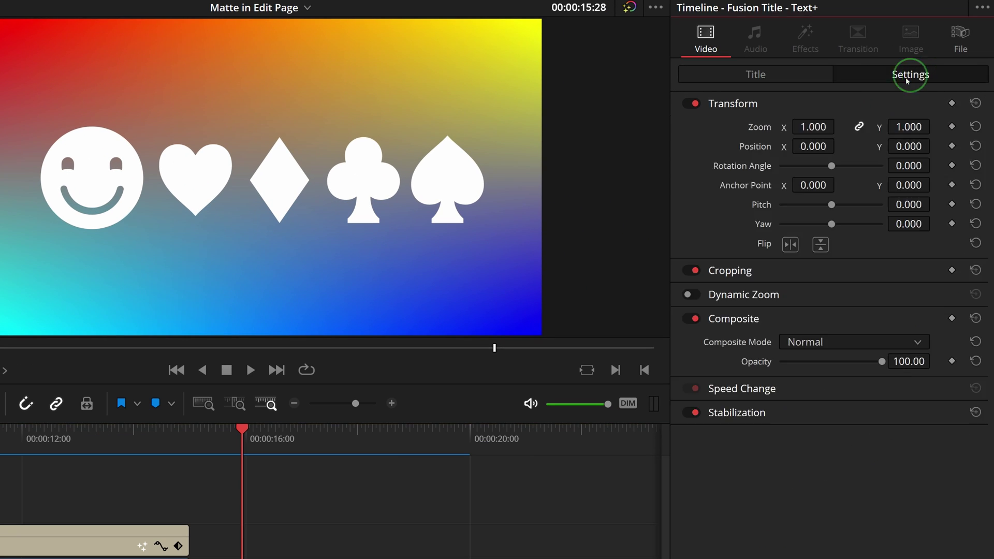
pyautogui.click(926, 345)
pyautogui.moveTo(923, 356); pyautogui.dragTo(903, 488)
pyautogui.click(899, 455)
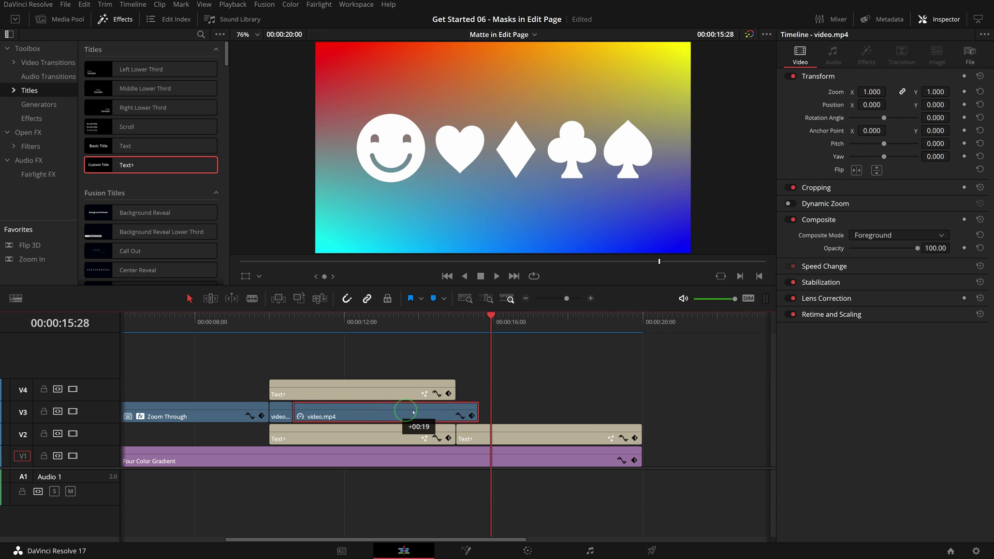
pyautogui.moveTo(414, 413); pyautogui.dragTo(577, 413)
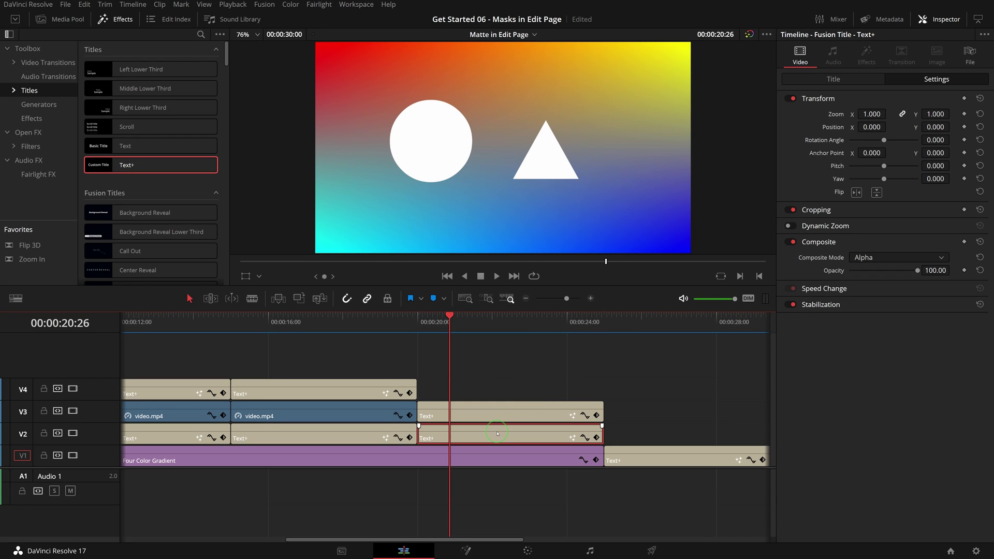
# Slide the triangle Text+ left and up onto the circle and rotate it into a speech-bubble tail
pyautogui.click(487, 409)
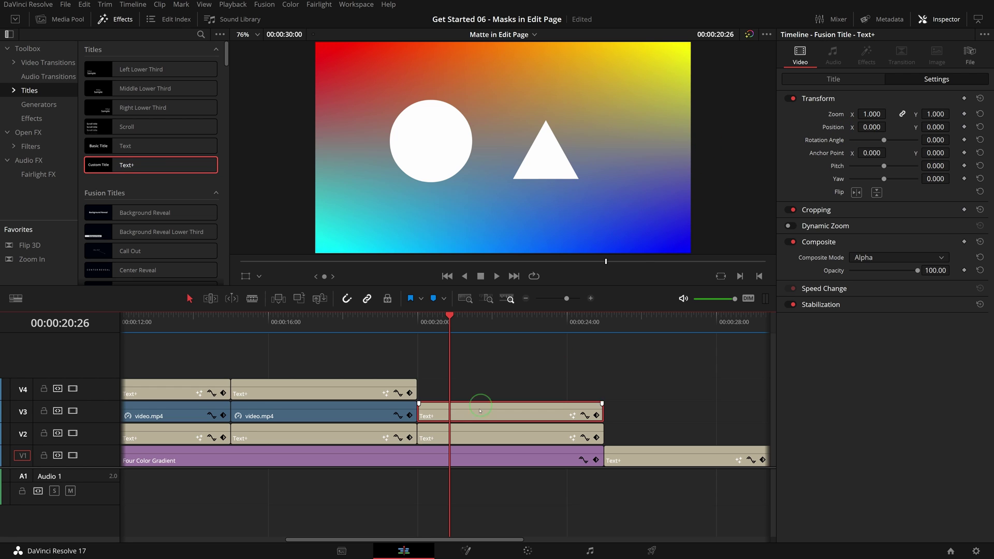
pyautogui.moveTo(871, 127); pyautogui.dragTo(582, 133)
pyautogui.moveTo(932, 127); pyautogui.dragTo(878, 128)
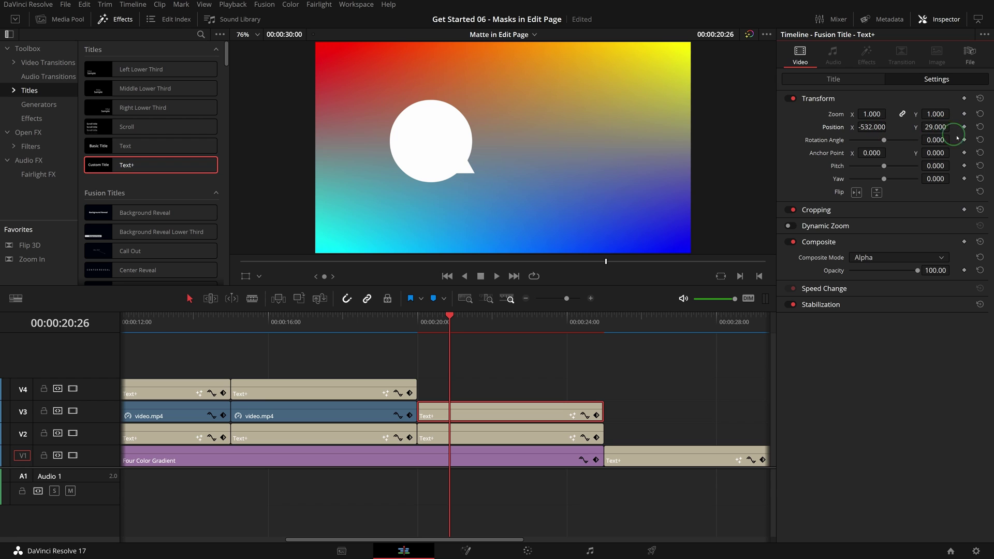
pyautogui.moveTo(962, 149); pyautogui.dragTo(871, 129)
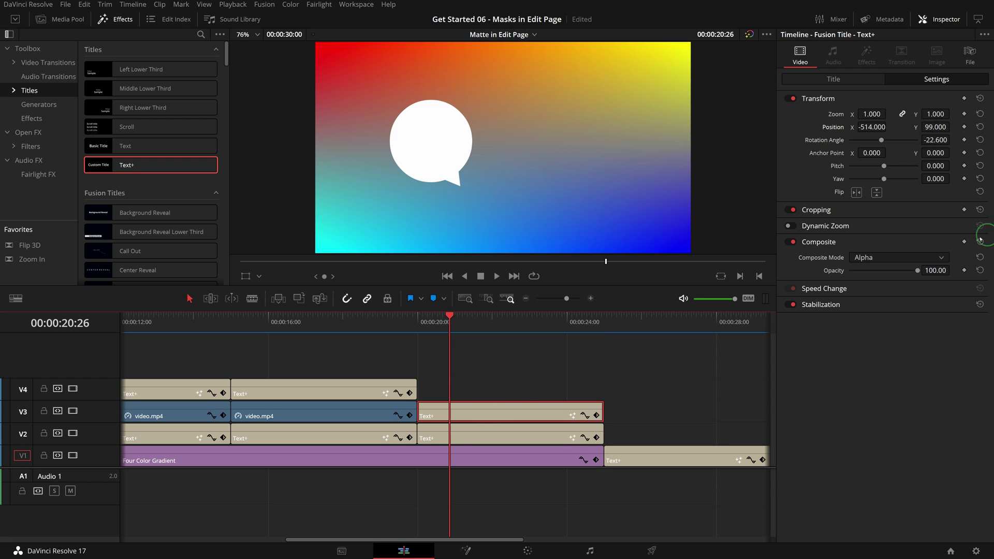
# Keep the triangle on Alpha composite, move video.mp4 above the bubble clips, and preview the result
pyautogui.click(889, 258)
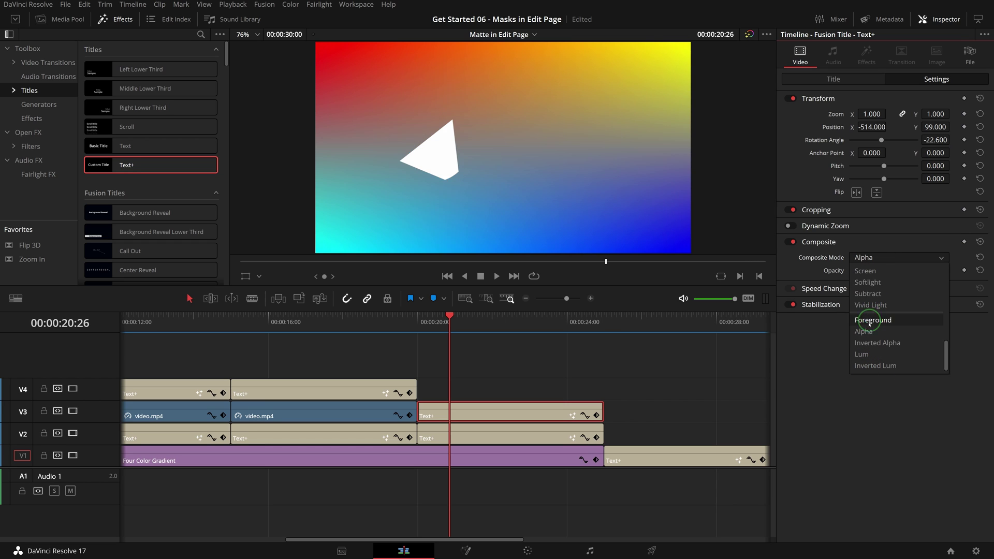
pyautogui.click(864, 332)
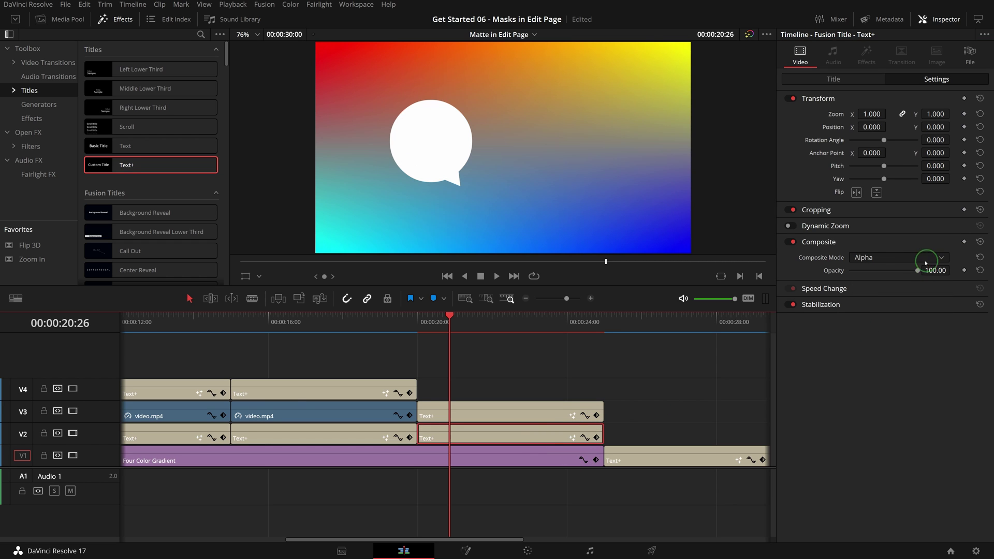
pyautogui.moveTo(297, 414); pyautogui.dragTo(497, 385)
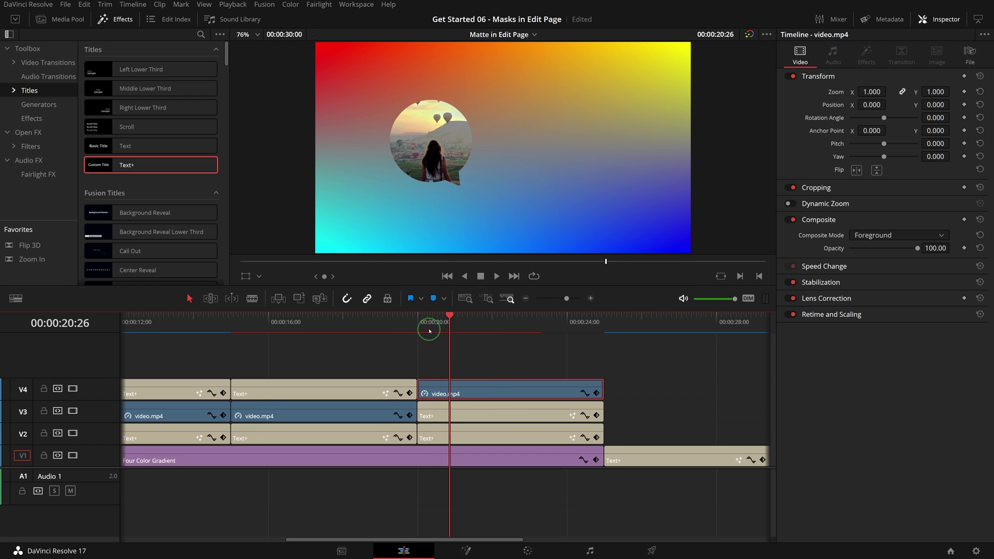
pyautogui.moveTo(430, 331)
pyautogui.mouseDown()
pyautogui.moveTo(538, 323)
pyautogui.moveTo(443, 325)
pyautogui.mouseUp()
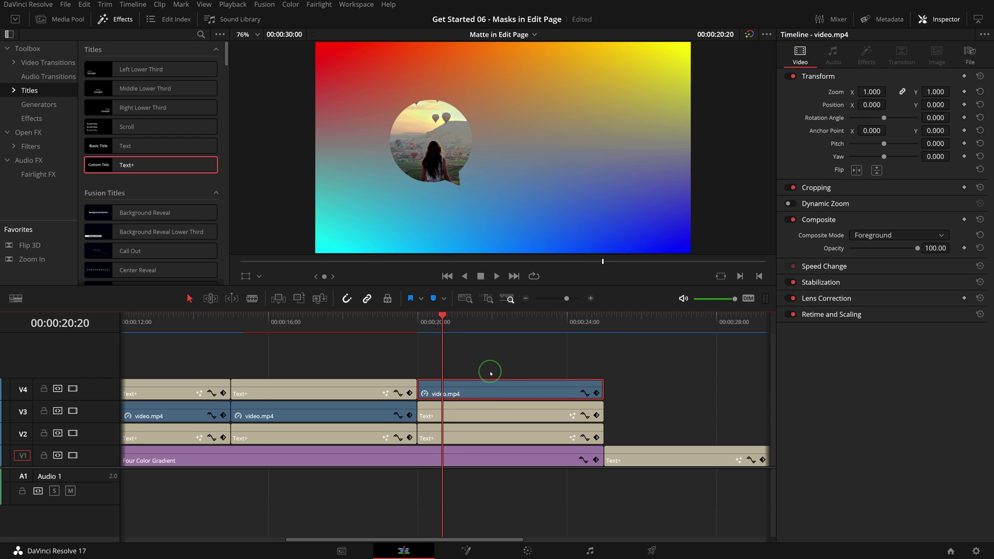
# Select the later two-bubble title clip and edit its symbol text
pyautogui.click(649, 332)
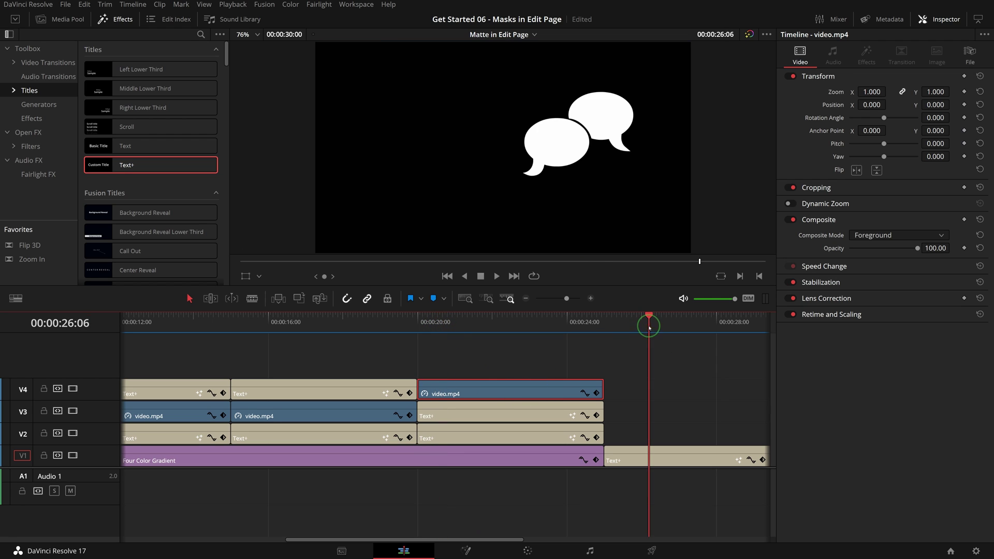
pyautogui.click(663, 457)
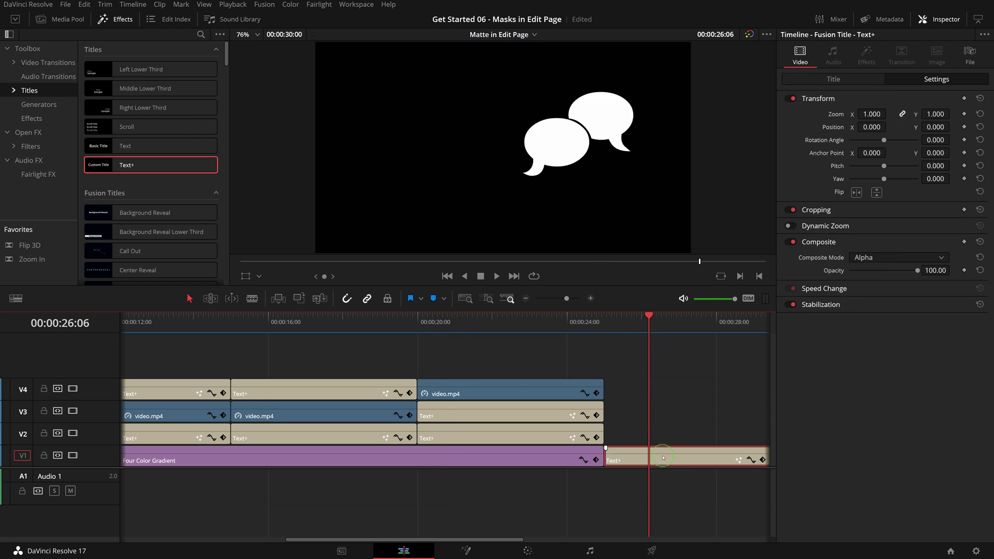
pyautogui.click(827, 81)
pyautogui.click(806, 149)
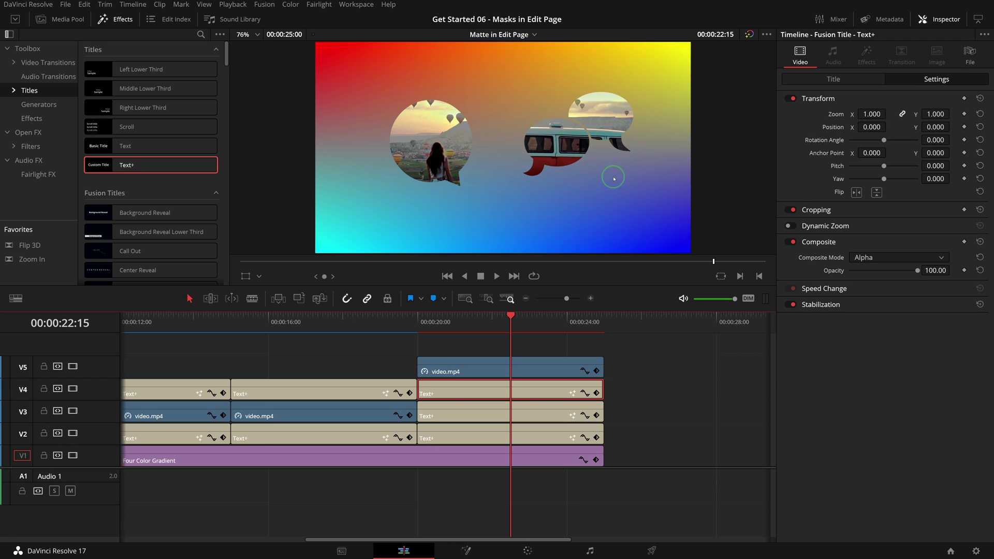
# Combine the bubble clips and the video above them into a compound clip named Bubbles
pyautogui.moveTo(624, 437); pyautogui.dragTo(522, 357)
pyautogui.rightClick(555, 370)
pyautogui.click(600, 51)
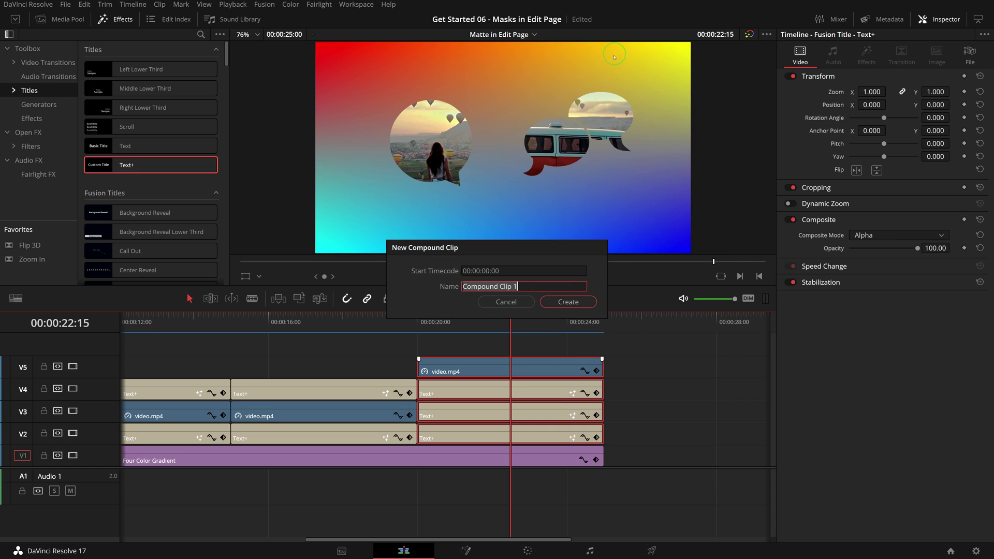
pyautogui.write('Bubbles')
pyautogui.click(577, 303)
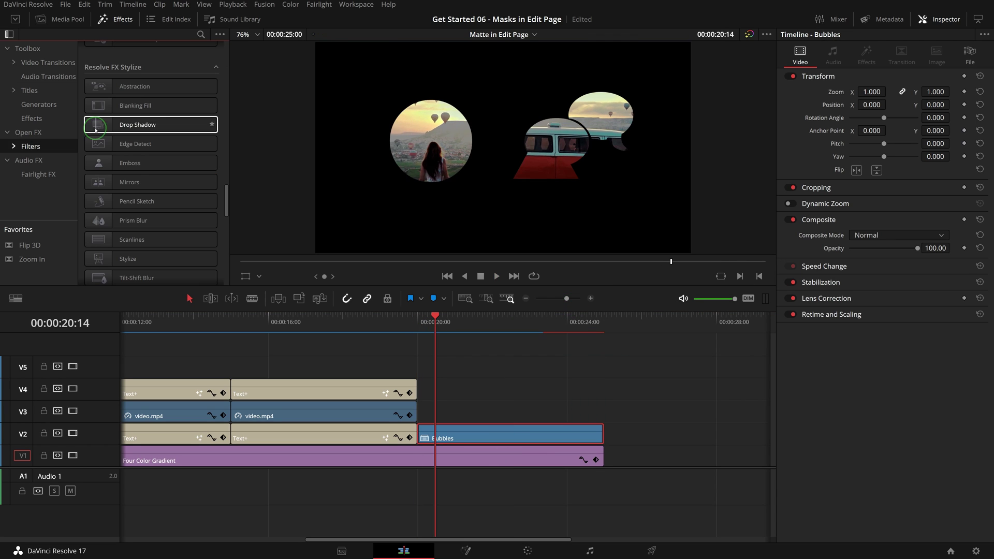
# Add a Drop Shadow filter to the Bubbles clip and play it from the start
pyautogui.moveTo(138, 124); pyautogui.dragTo(504, 437)
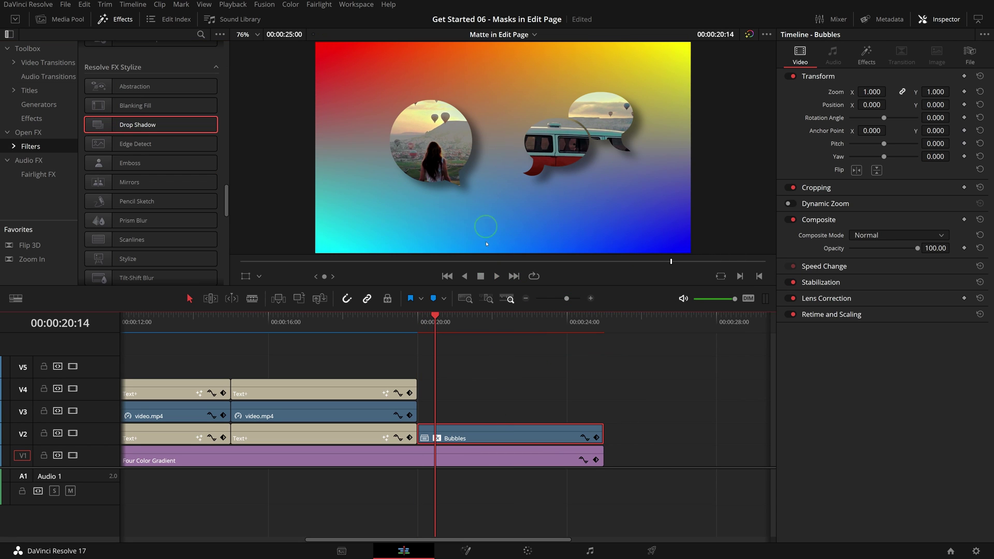
pyautogui.click(425, 328)
pyautogui.press('space')
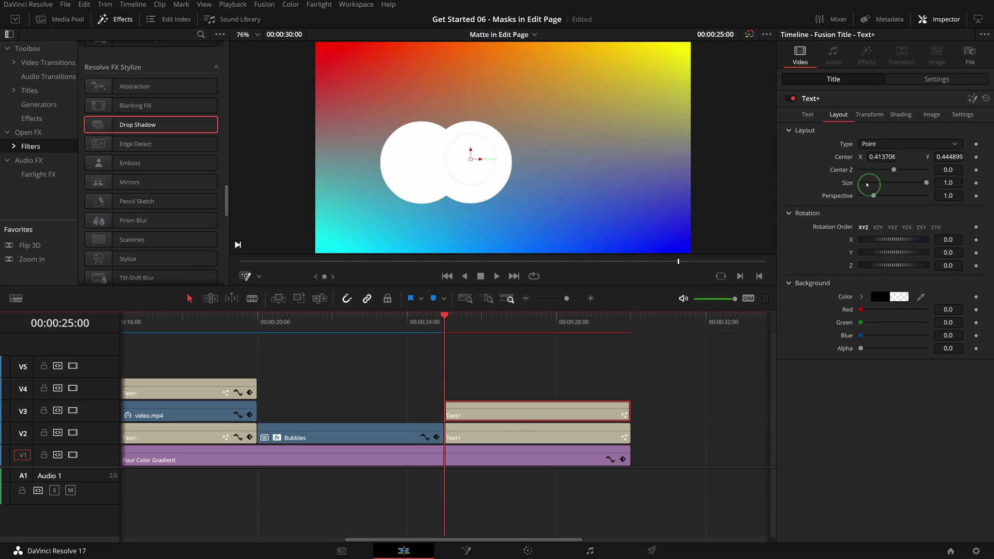
# Color the top circle black and offset it up-left over the white circle
pyautogui.click(809, 116)
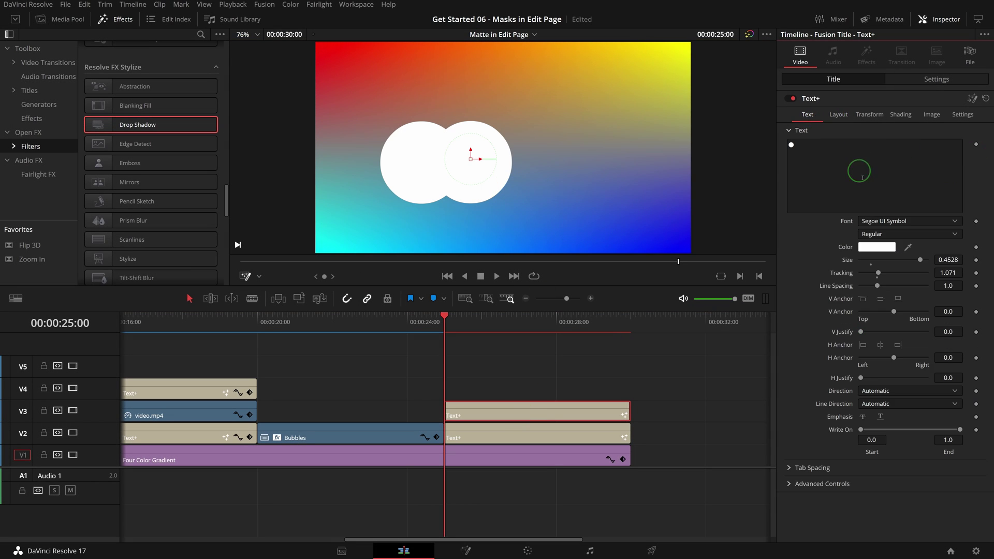
pyautogui.click(877, 247)
pyautogui.click(377, 201)
pyautogui.click(601, 370)
pyautogui.moveTo(472, 154); pyautogui.dragTo(439, 150)
# Make the white circle title's background solid black with Background Alpha 1
pyautogui.click(483, 435)
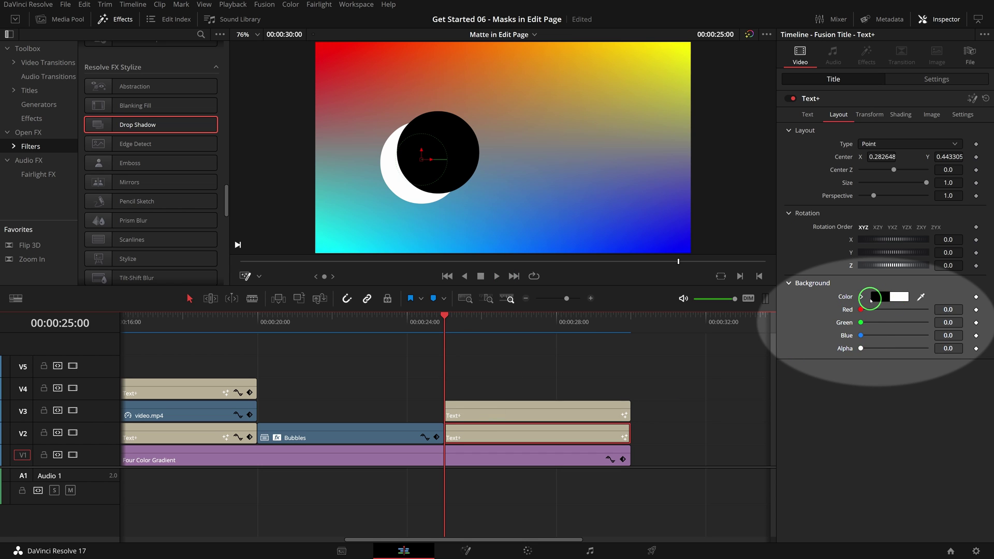
pyautogui.moveTo(861, 348); pyautogui.dragTo(958, 356)
pyautogui.click(495, 386)
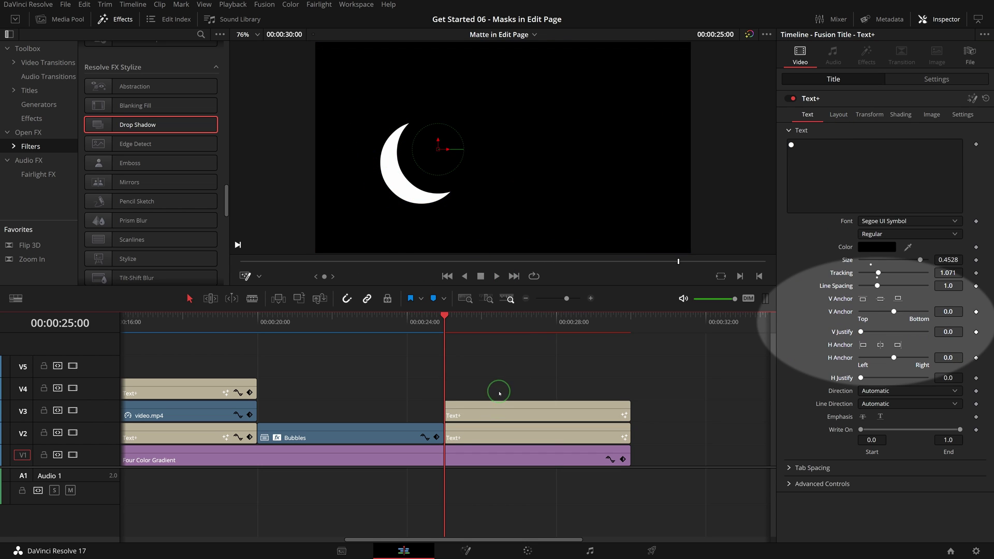
# Combine both circle titles into a compound clip named Moon
pyautogui.moveTo(583, 386); pyautogui.dragTo(634, 440)
pyautogui.rightClick(616, 435)
pyautogui.click(651, 216)
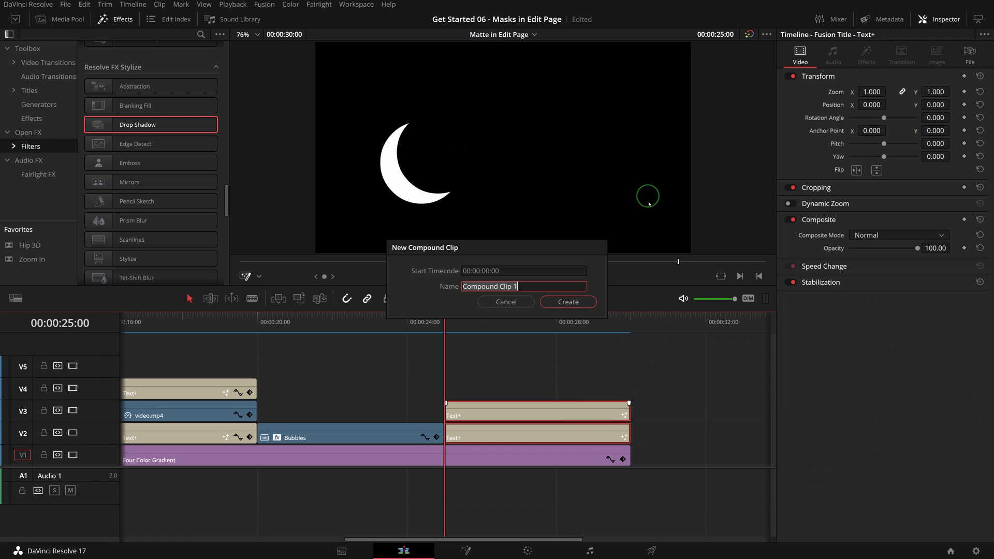
pyautogui.write('Moon')
pyautogui.click(588, 301)
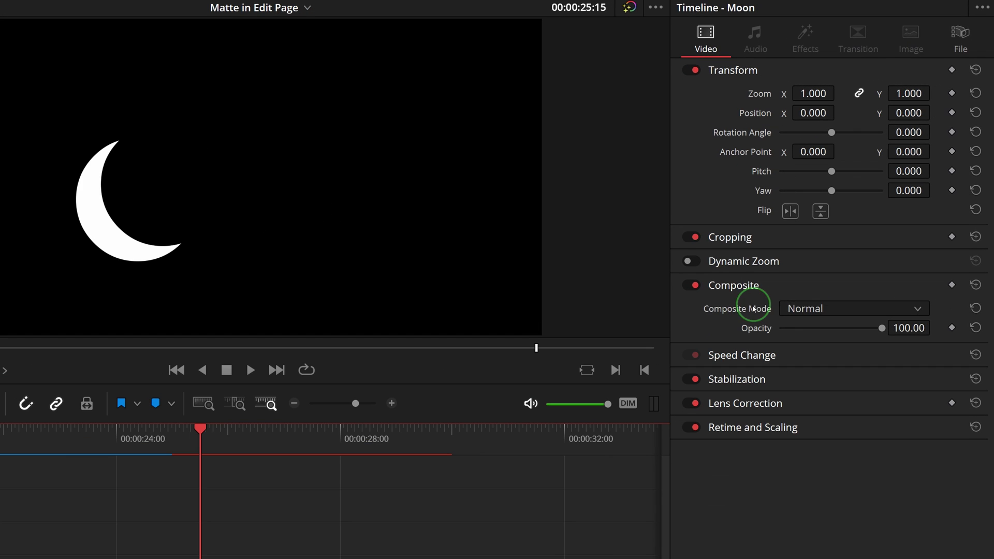
# Set Moon to Lum composite mode, add video.mp4 above it, and set the moon's position to 395
pyautogui.click(915, 309)
pyautogui.moveTo(921, 331); pyautogui.dragTo(924, 469)
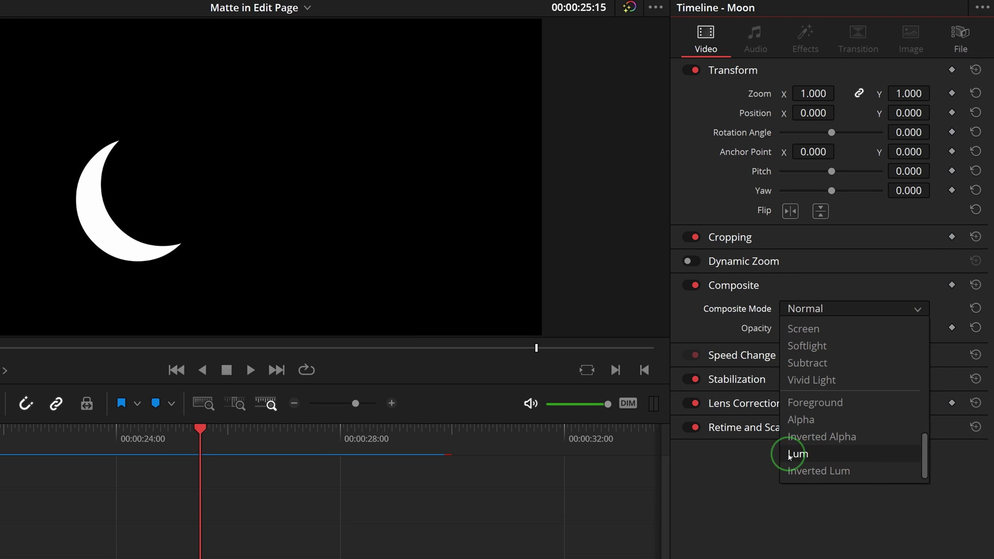
pyautogui.click(823, 454)
pyautogui.moveTo(166, 415); pyautogui.dragTo(539, 417)
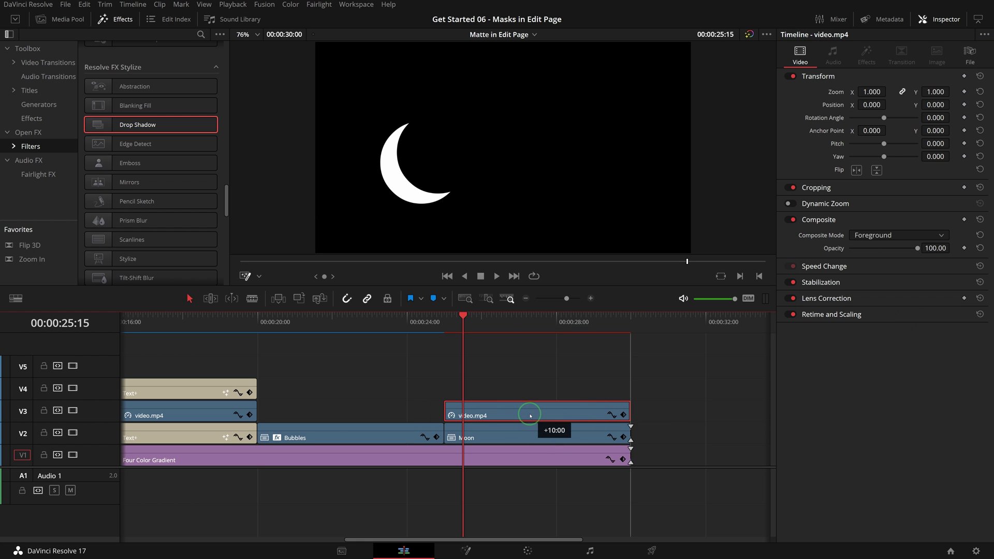
pyautogui.moveTo(473, 344); pyautogui.dragTo(545, 329)
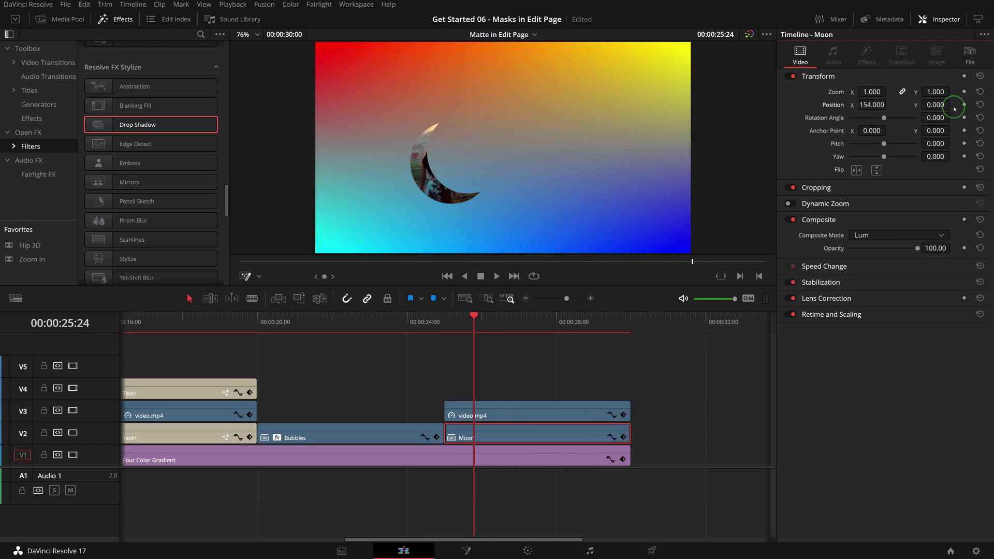
pyautogui.write('395')
pyautogui.press('Return')
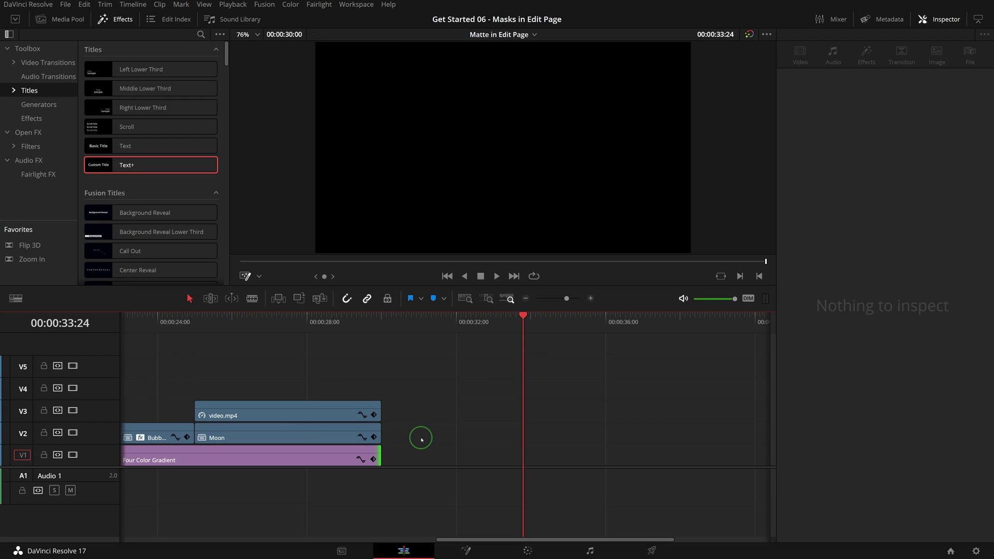
# Add a Text+ title reading MASK in Bauhaus 93 with larger size and wider tracking
pyautogui.hscroll(-3, 614, 406)
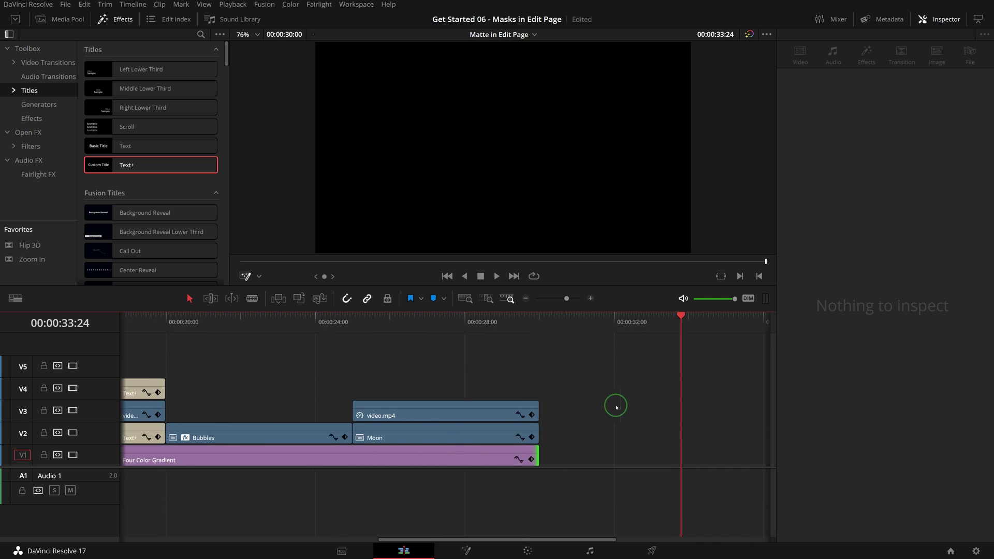
pyautogui.hscroll(2, 558, 413)
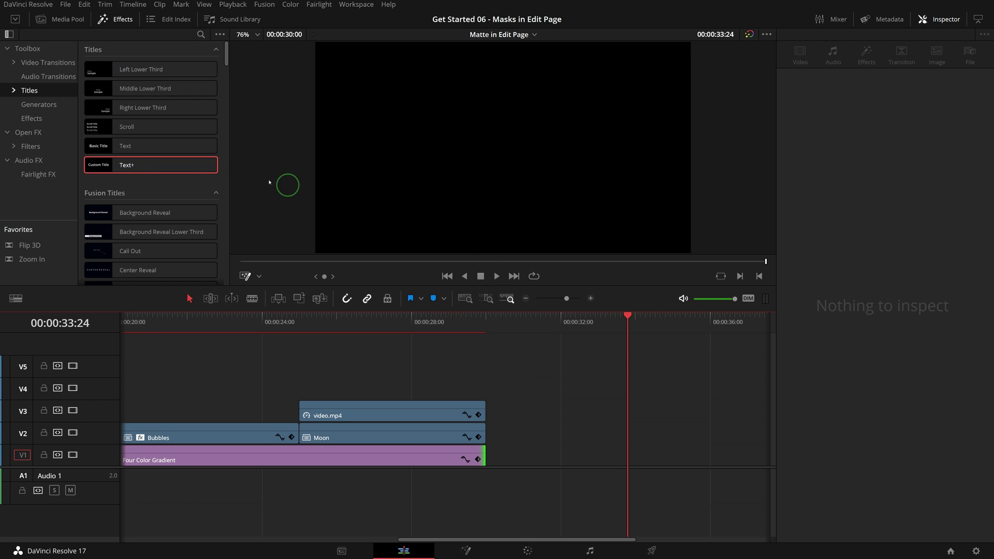
pyautogui.moveTo(92, 165); pyautogui.dragTo(492, 460)
pyautogui.click(573, 452)
pyautogui.moveTo(834, 149); pyautogui.dragTo(840, 204)
pyautogui.write('MASK')
pyautogui.click(911, 223)
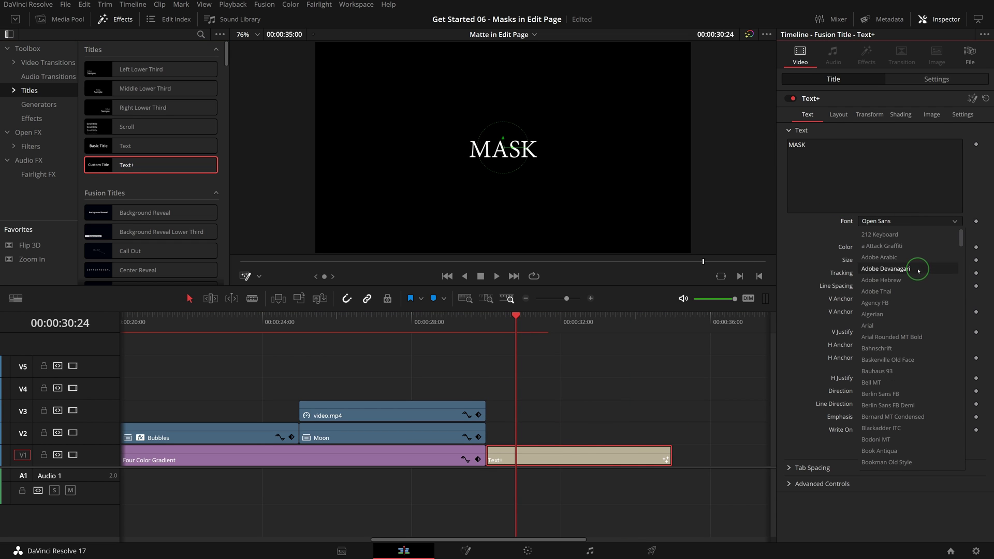
pyautogui.click(893, 374)
pyautogui.moveTo(885, 259)
pyautogui.mouseDown()
pyautogui.moveTo(914, 260)
pyautogui.moveTo(880, 274)
pyautogui.mouseUp()
# Move the MASK clip up to V2 and set its Composite Mode to Alpha
pyautogui.moveTo(525, 458); pyautogui.dragTo(672, 460)
pyautogui.click(520, 325)
pyautogui.click(560, 436)
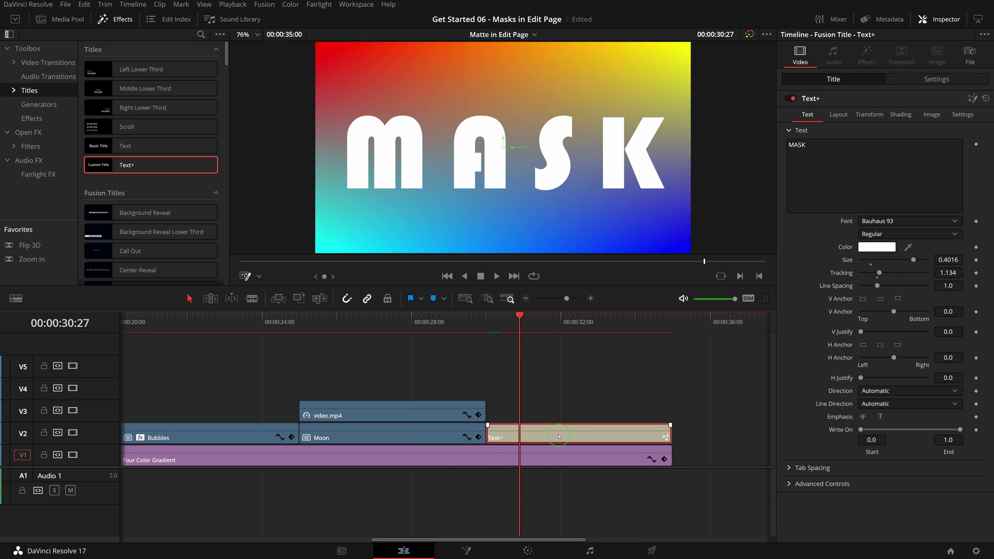
pyautogui.click(936, 79)
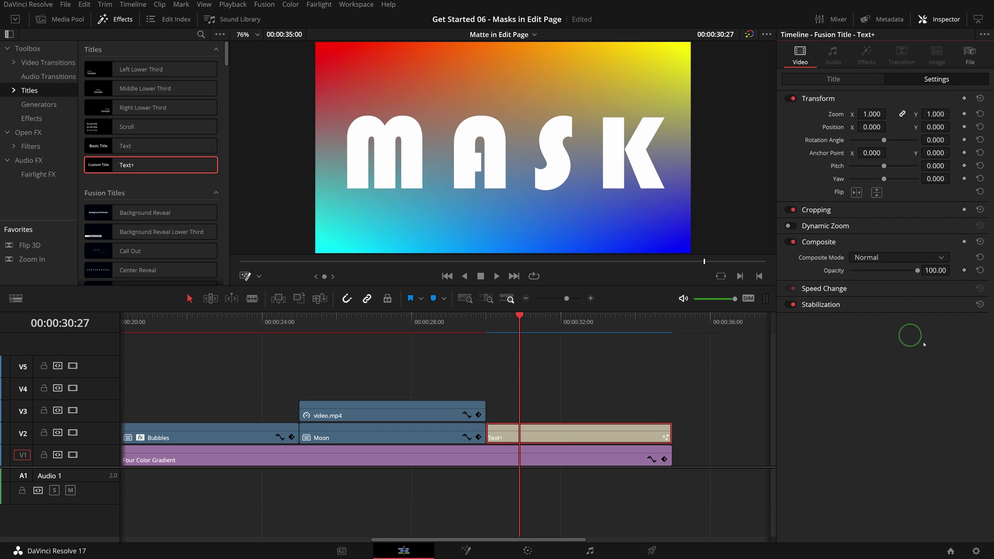
pyautogui.click(942, 258)
pyautogui.moveTo(945, 275); pyautogui.dragTo(946, 353)
# Set the title to Alpha compositing and place a Noise Gradient generator on V3 above it
pyautogui.click(871, 332)
pyautogui.scroll(-20, 226, 230)
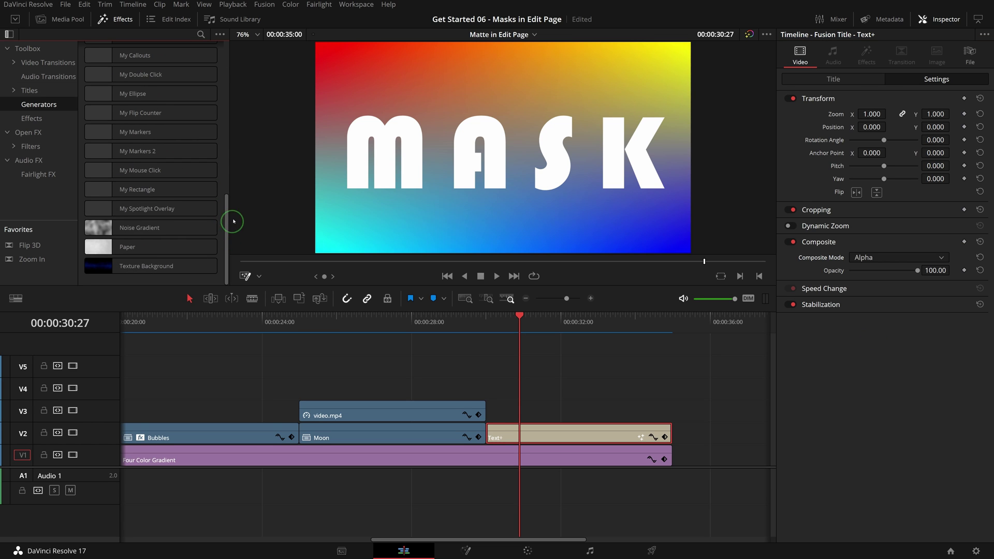
pyautogui.moveTo(207, 228); pyautogui.dragTo(500, 414)
pyautogui.click(546, 324)
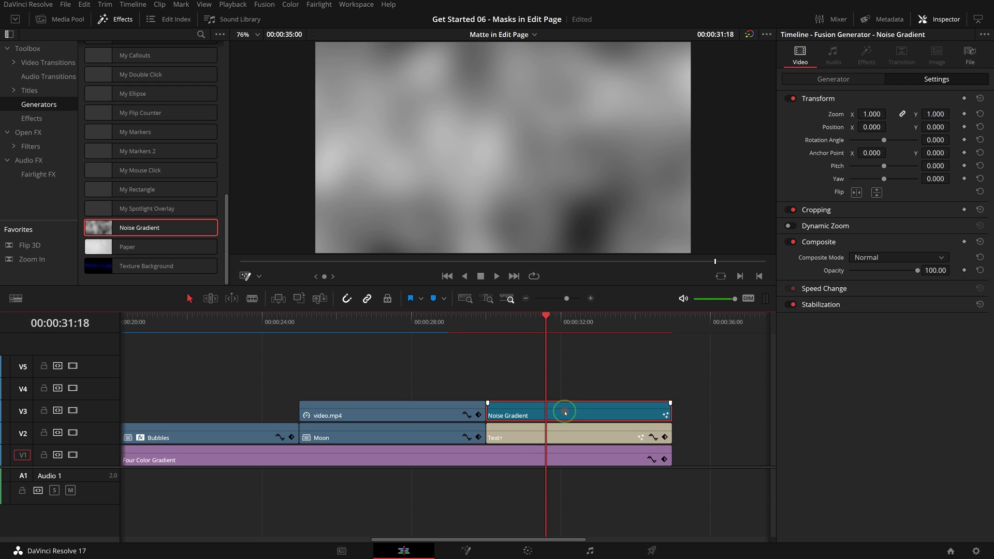
# Set the Noise Gradient's Composite Mode to Foreground
pyautogui.click(945, 80)
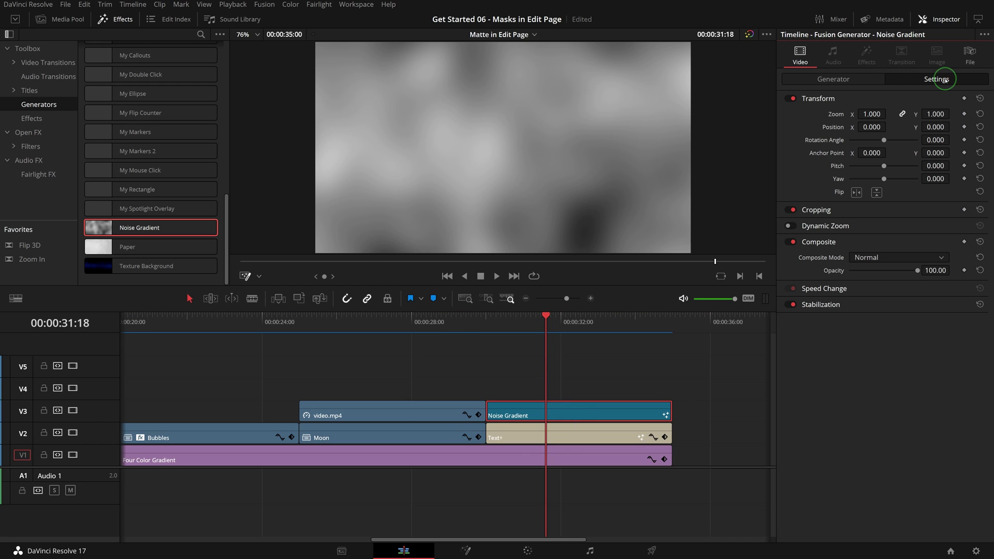
pyautogui.click(920, 261)
pyautogui.moveTo(942, 273); pyautogui.dragTo(943, 355)
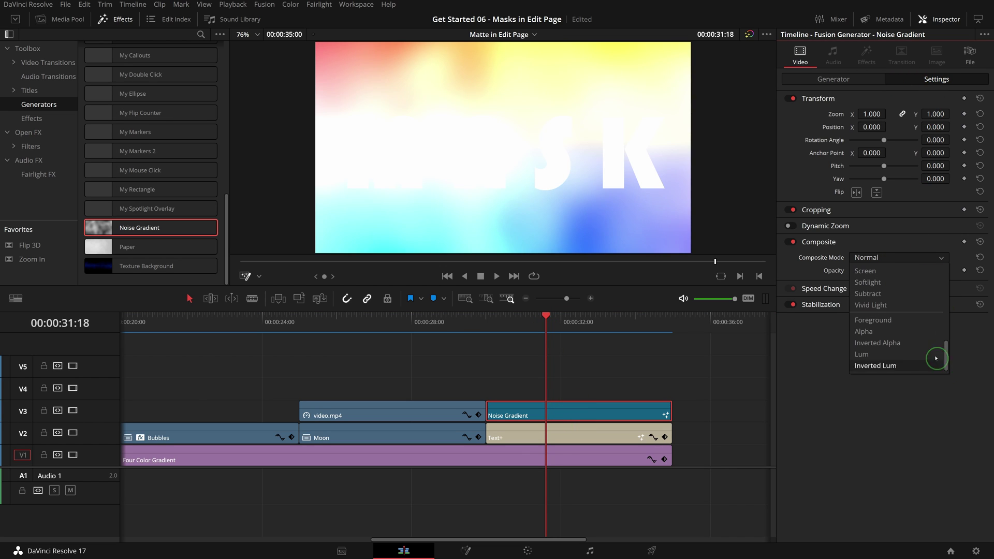
pyautogui.click(874, 320)
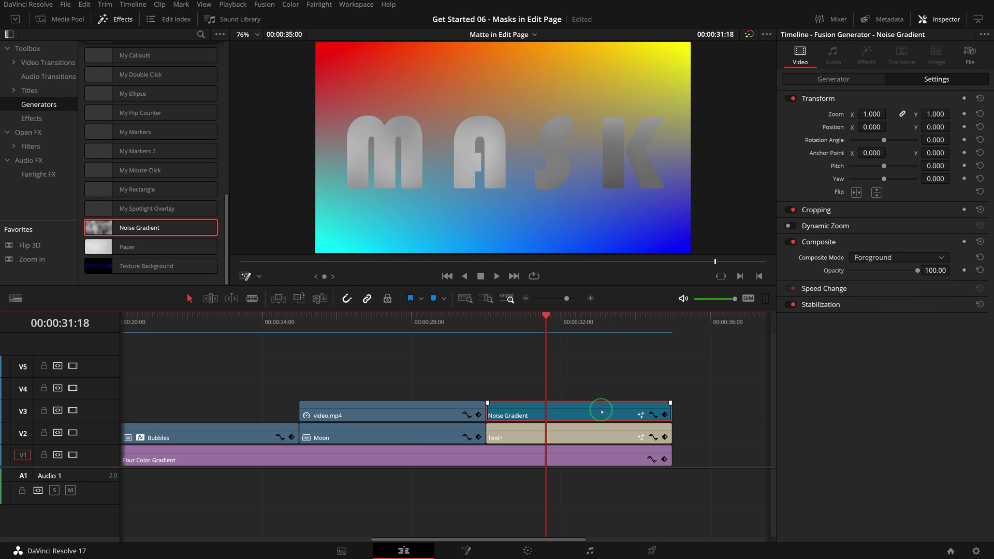
# Disable the MASK Text+ title clip with D
pyautogui.click(582, 440)
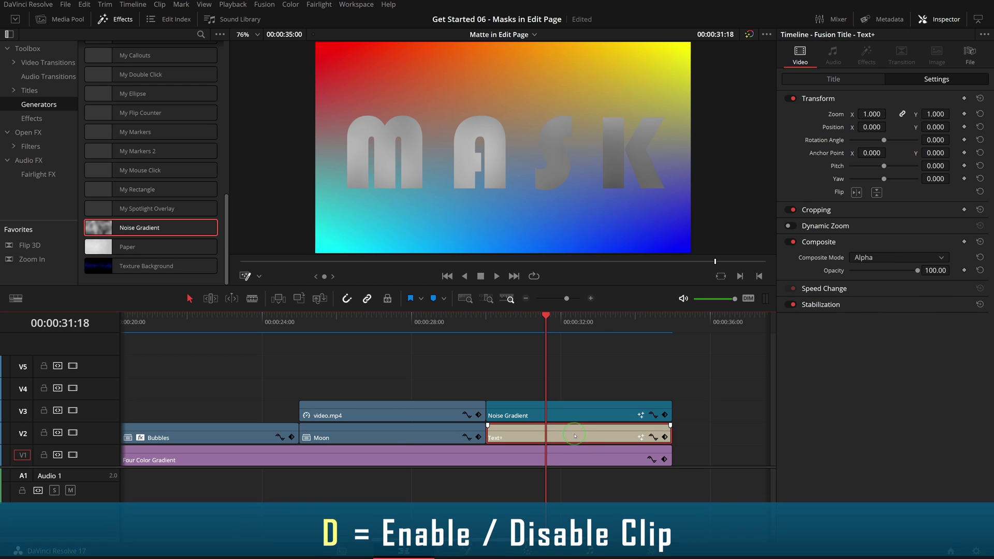
pyautogui.click(574, 431)
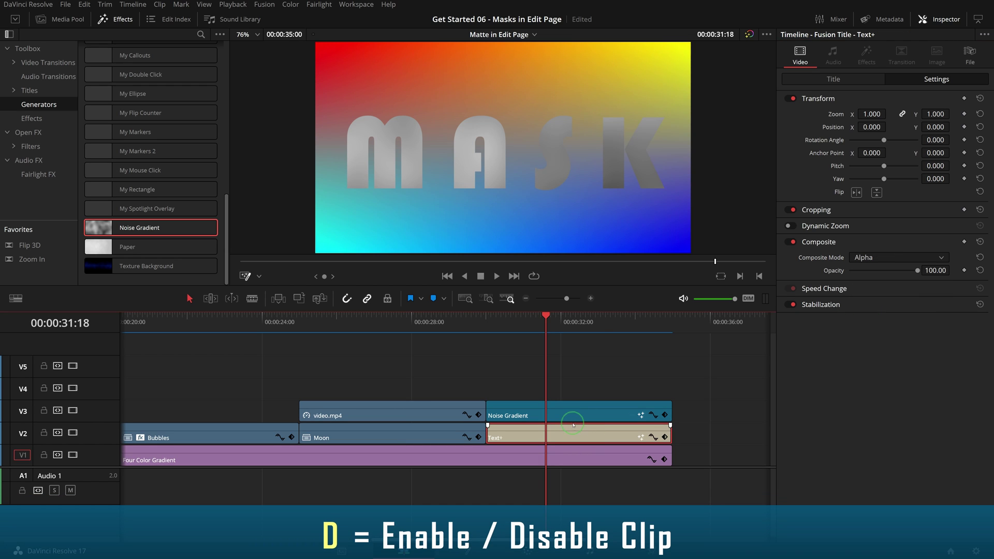
pyautogui.press('d')
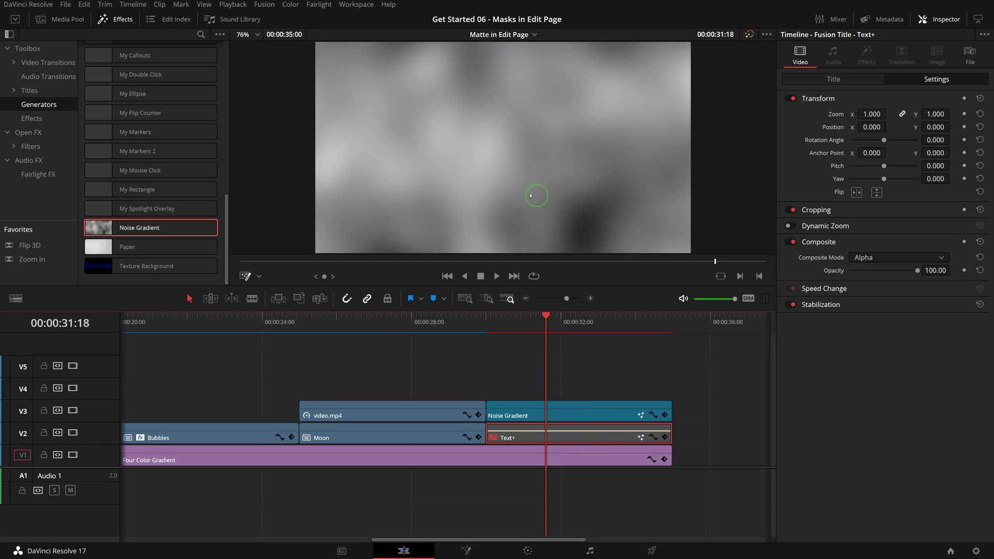
# Give the Noise Gradient generator Contrast 0.15, Brightness -0.25 and Seethe Rate 0
pyautogui.click(584, 411)
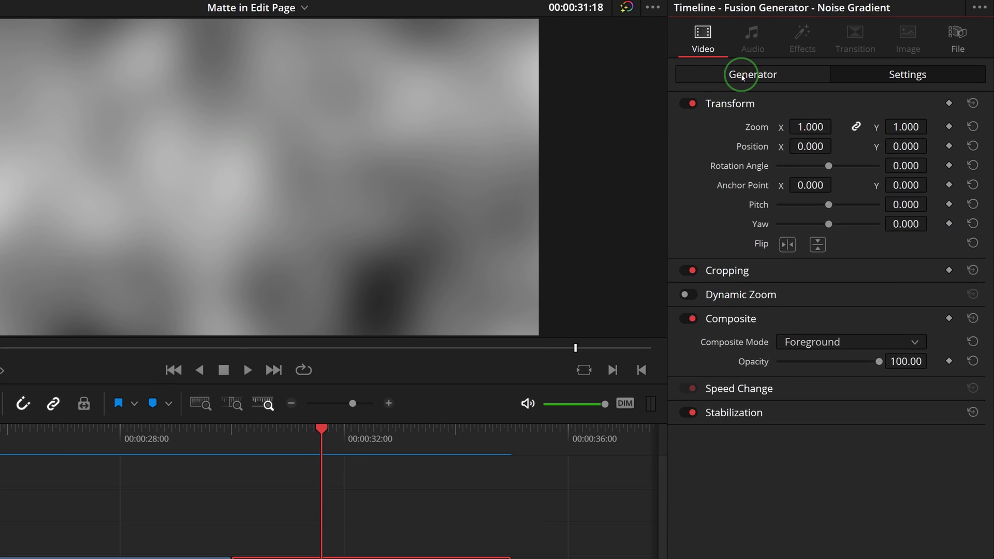
pyautogui.click(832, 78)
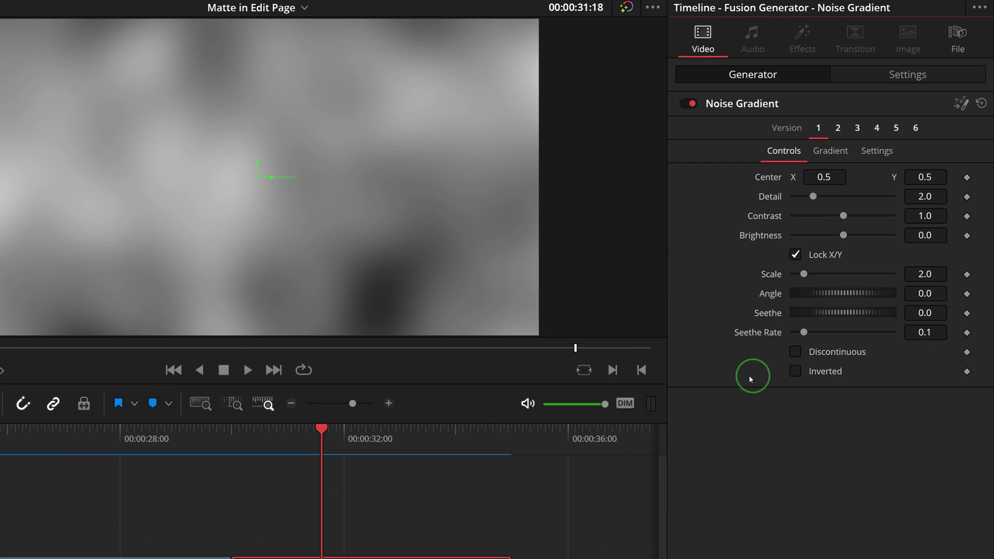
pyautogui.click(926, 216)
pyautogui.write('.15')
pyautogui.press('Tab')
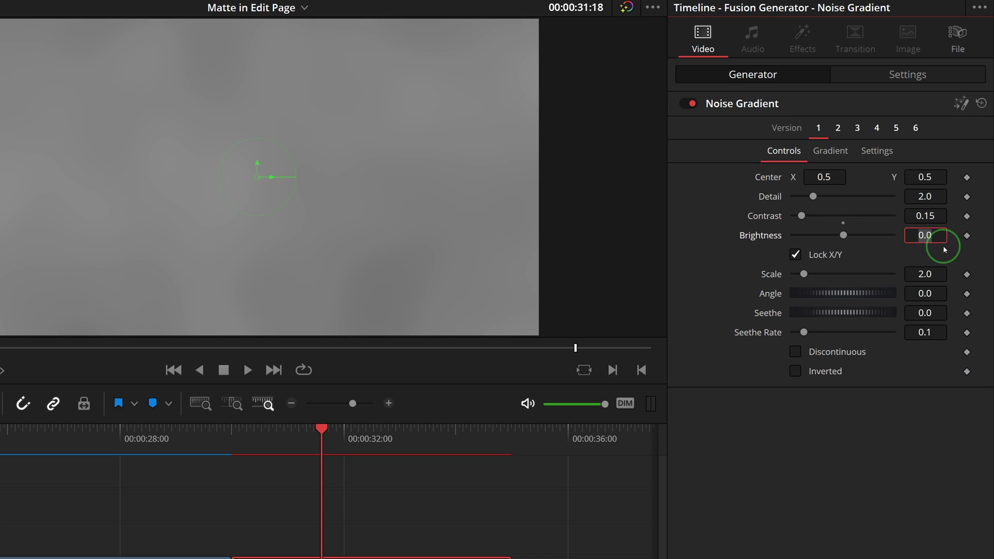
pyautogui.write('-.25')
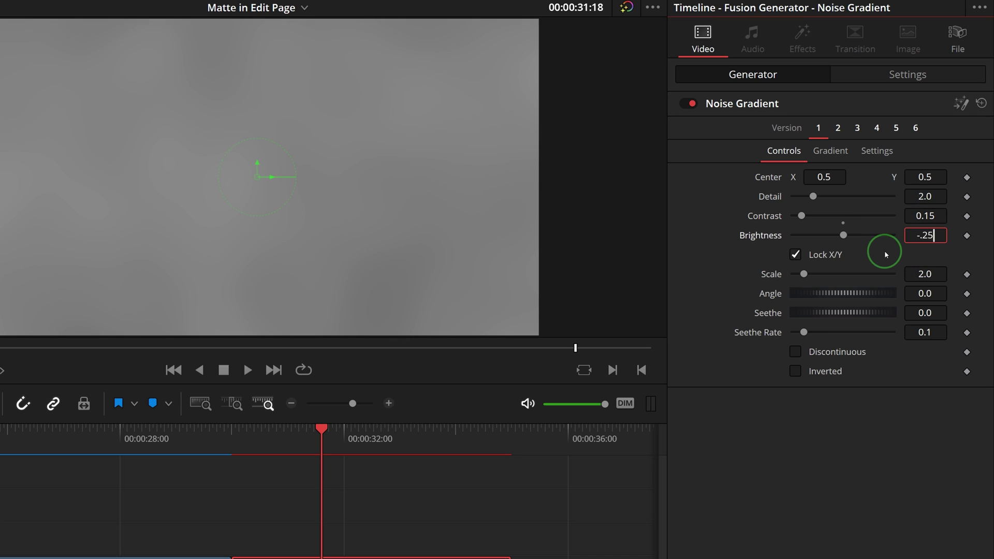
pyautogui.press('Tab')
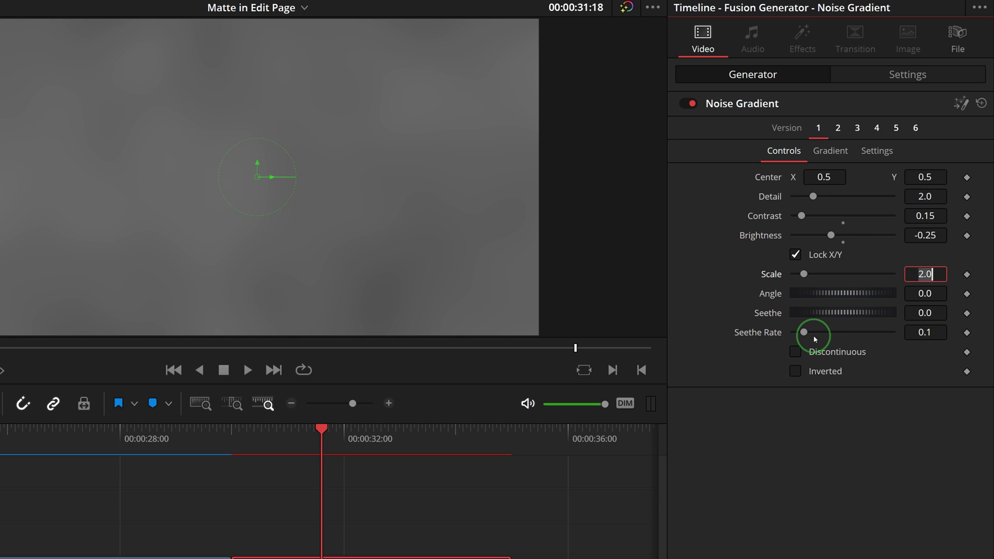
pyautogui.moveTo(806, 336); pyautogui.dragTo(779, 336)
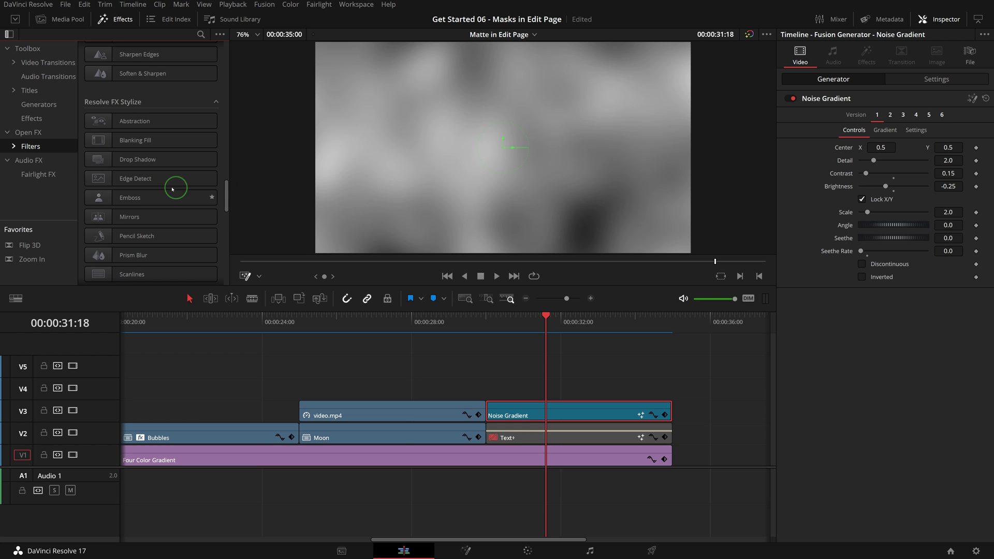
# Drop the Edge Detect filter on the Noise Gradient, set Brightness 0.500 and enable Edge Mask Overlay
pyautogui.click(102, 179)
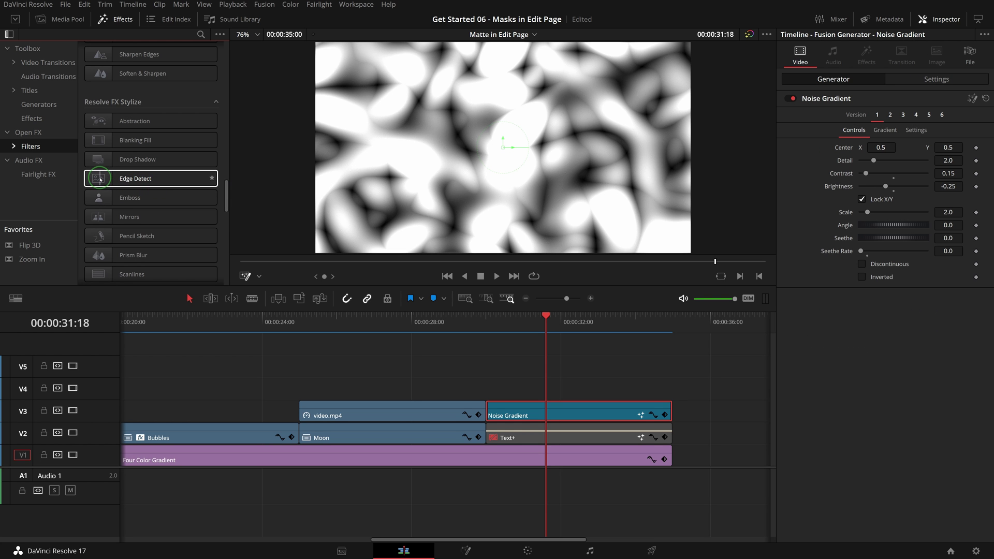
pyautogui.click(100, 180)
pyautogui.moveTo(100, 179); pyautogui.dragTo(570, 409)
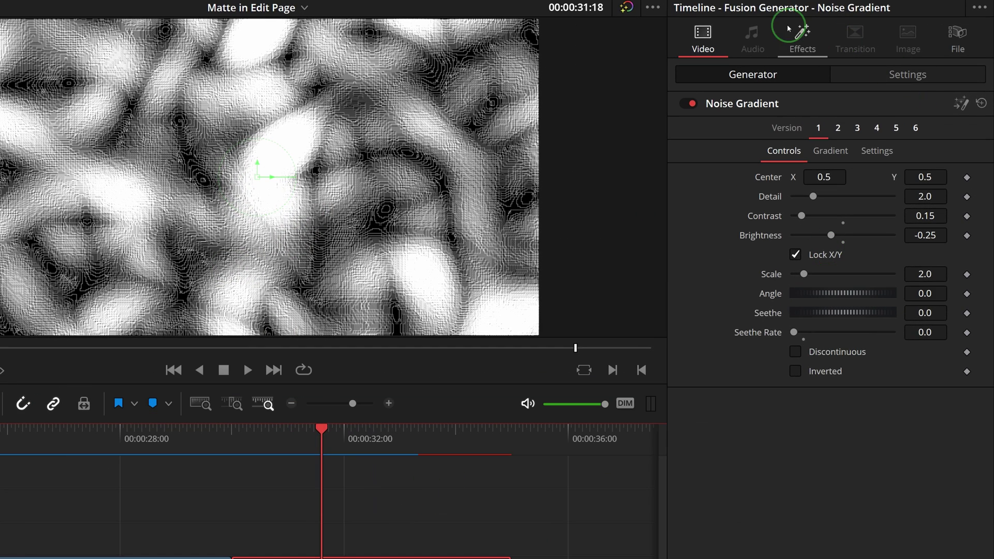
pyautogui.click(866, 55)
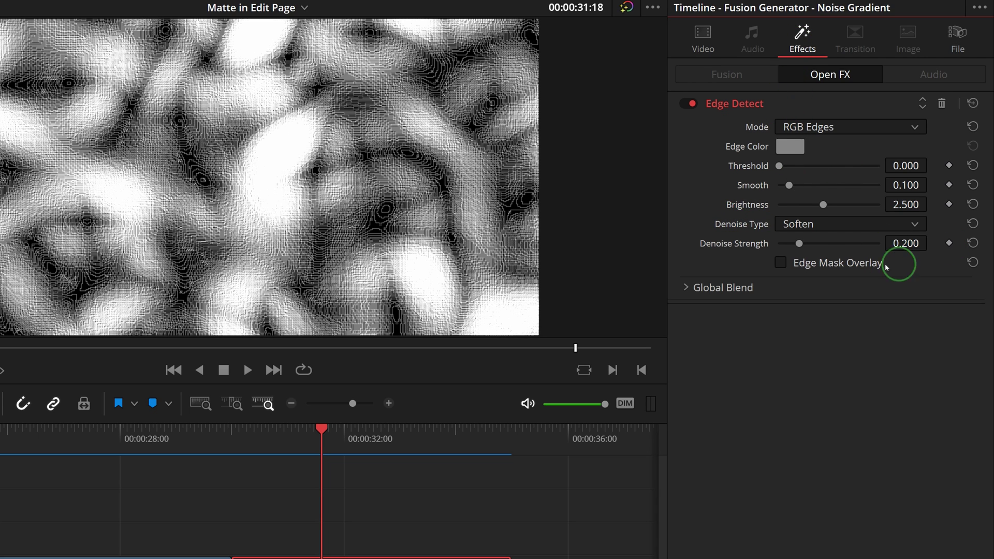
pyautogui.moveTo(823, 204); pyautogui.dragTo(711, 204)
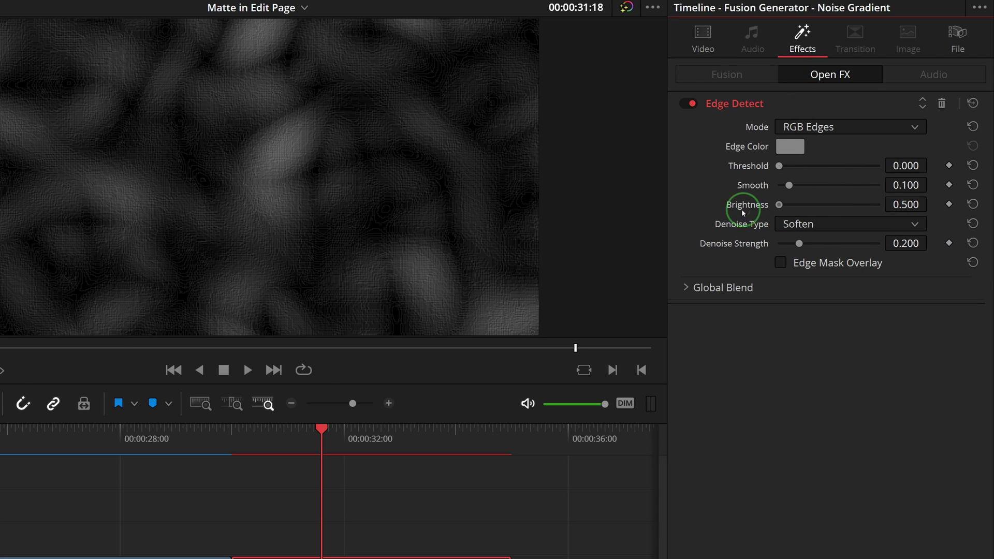
pyautogui.click(781, 263)
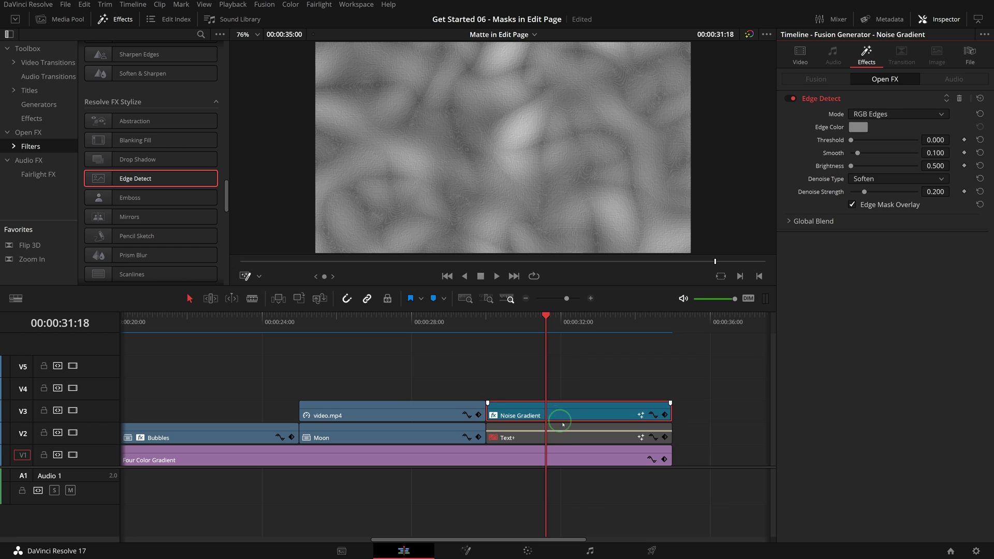
# Re-enable the MASK title, lengthen the Four Color Gradient and duplicate the title and Noise Gradient after it
pyautogui.click(572, 435)
pyautogui.press('d')
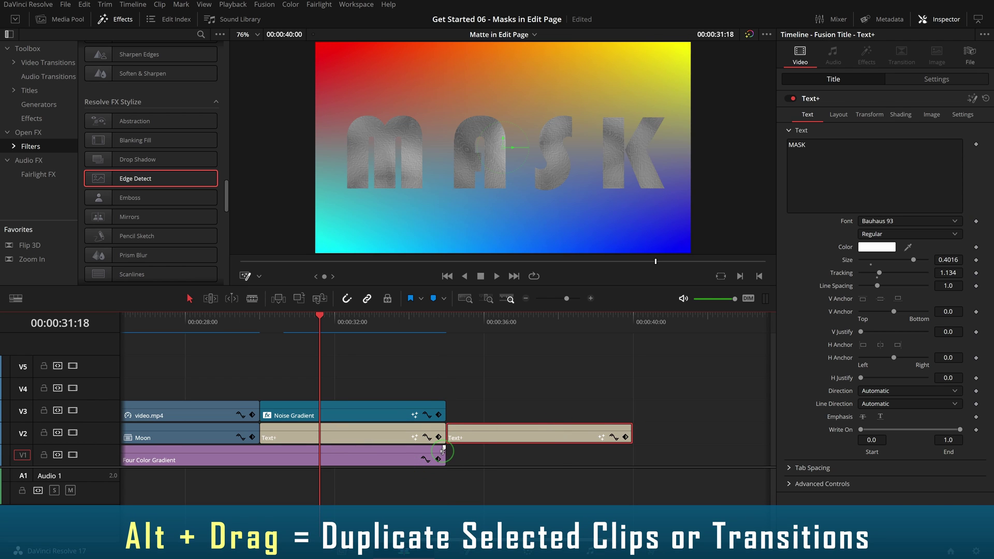
pyautogui.moveTo(443, 450); pyautogui.dragTo(632, 456)
pyautogui.click(500, 336)
pyautogui.moveTo(313, 415); pyautogui.dragTo(546, 412)
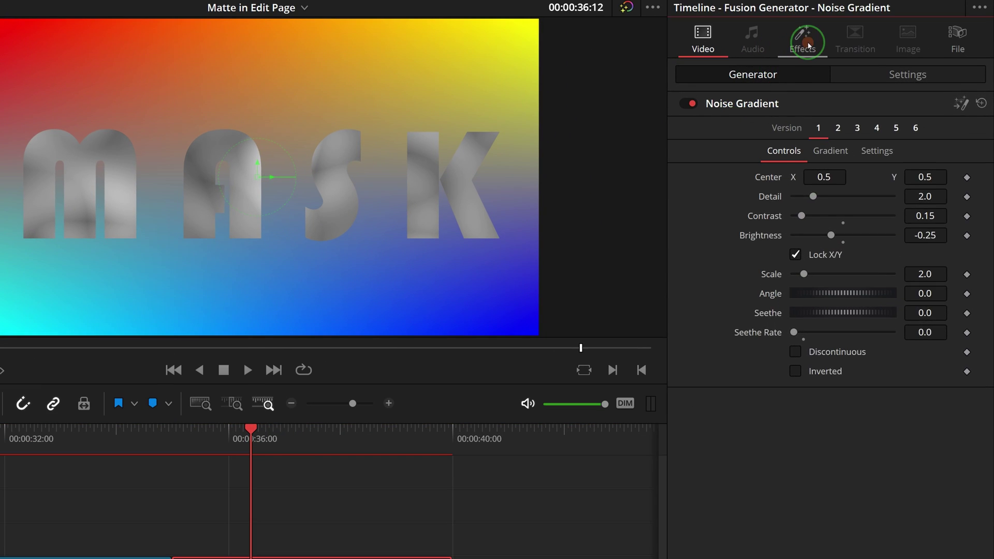
# Remove Edge Detect from the duplicate Noise Gradient and reset it to Contrast 1.0, Brightness 0.0, Seethe Rate 0.1
pyautogui.click(866, 56)
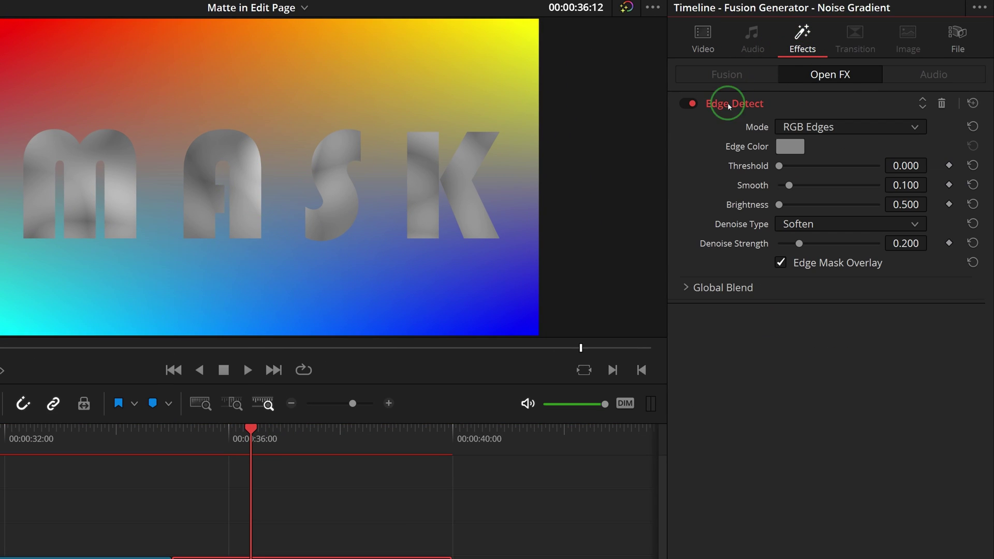
pyautogui.click(942, 105)
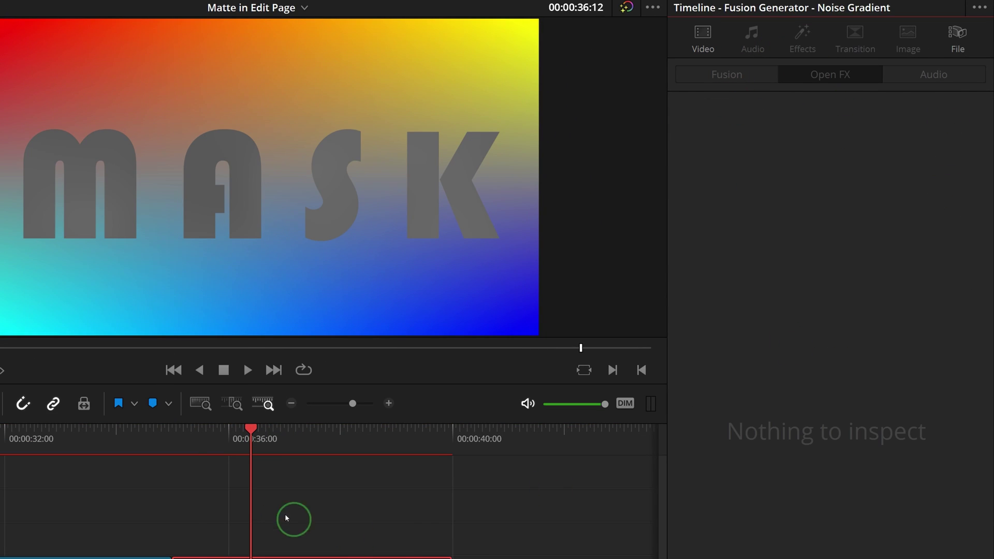
pyautogui.click(704, 41)
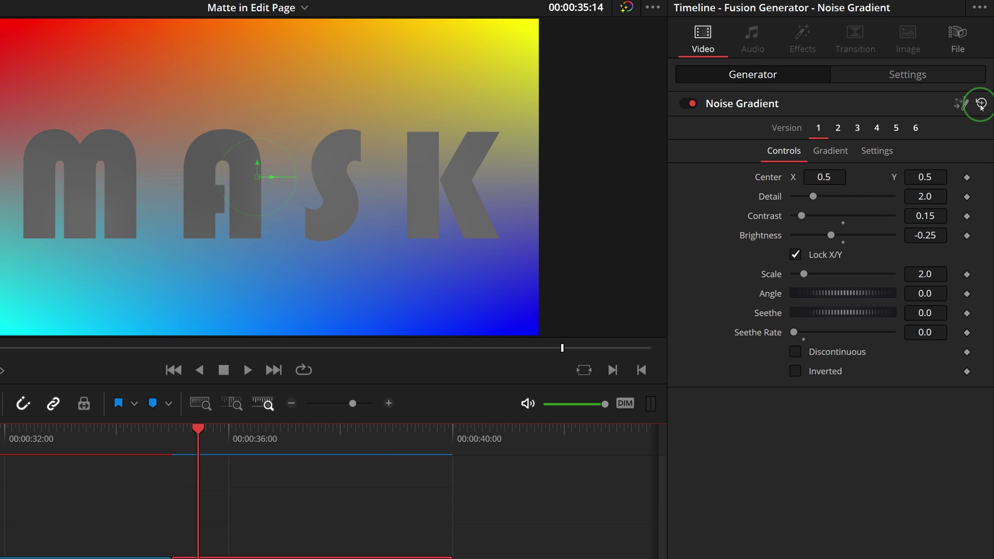
pyautogui.click(981, 104)
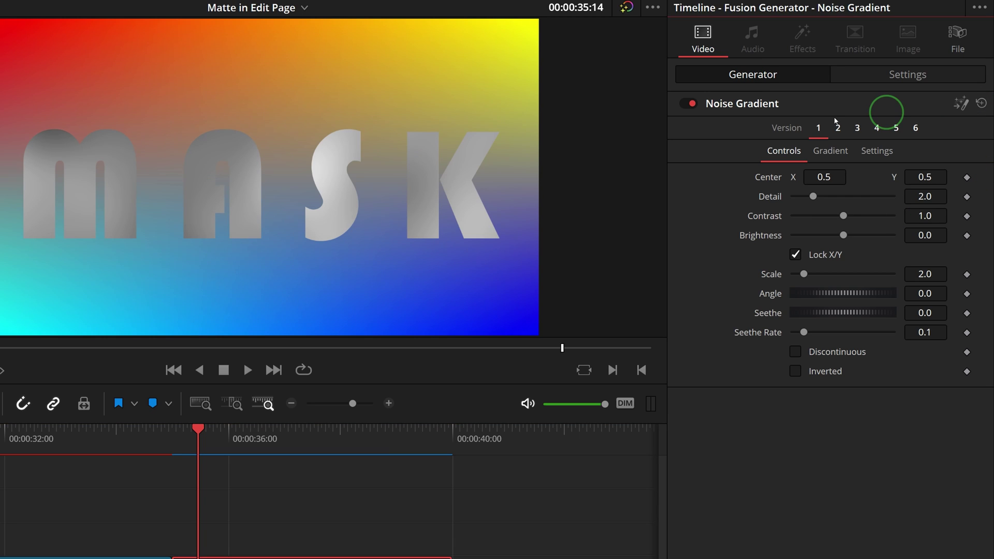
pyautogui.press('Up')
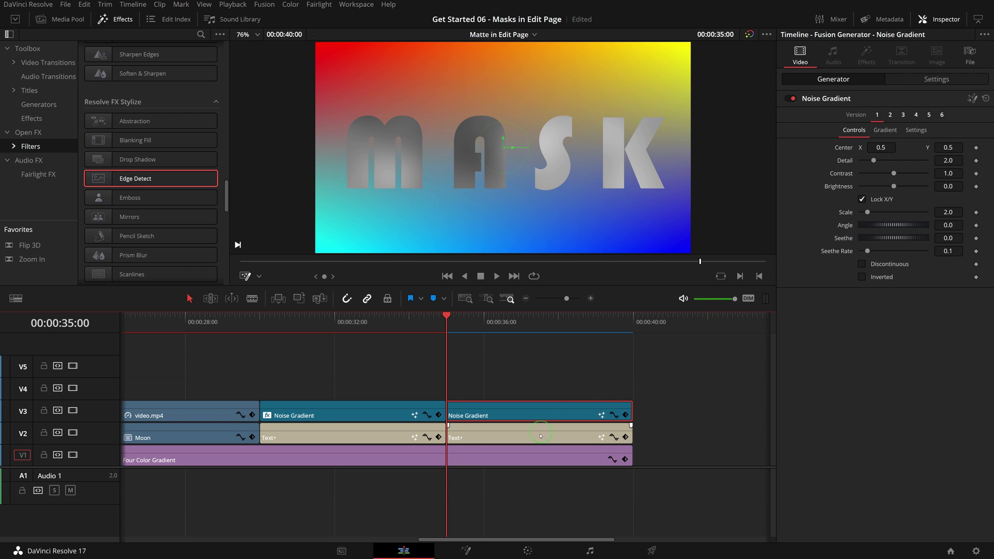
# Hide the MASK title and preview Noise Gradient Versions 1 and 2 (fire)
pyautogui.click(540, 436)
pyautogui.moveTo(541, 435); pyautogui.dragTo(560, 242)
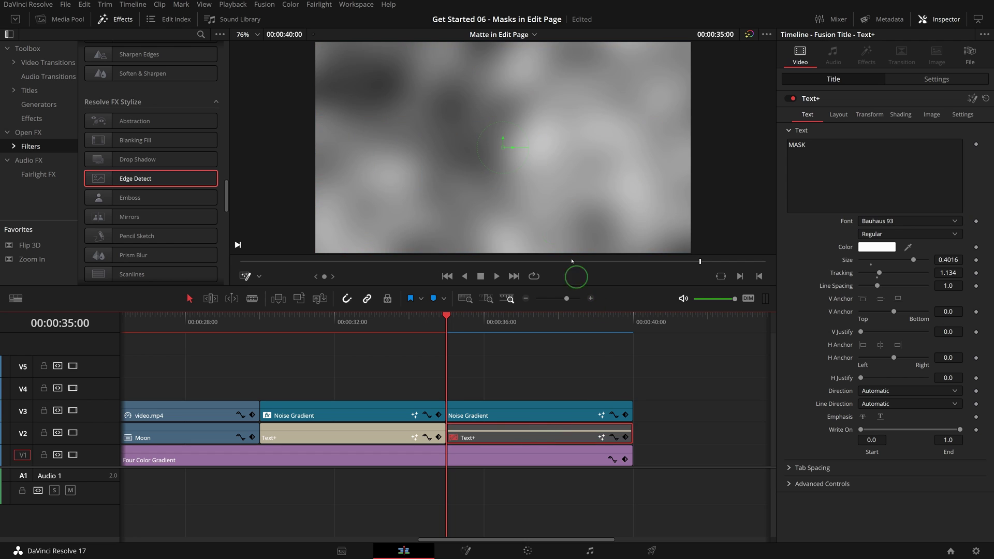
pyautogui.click(492, 408)
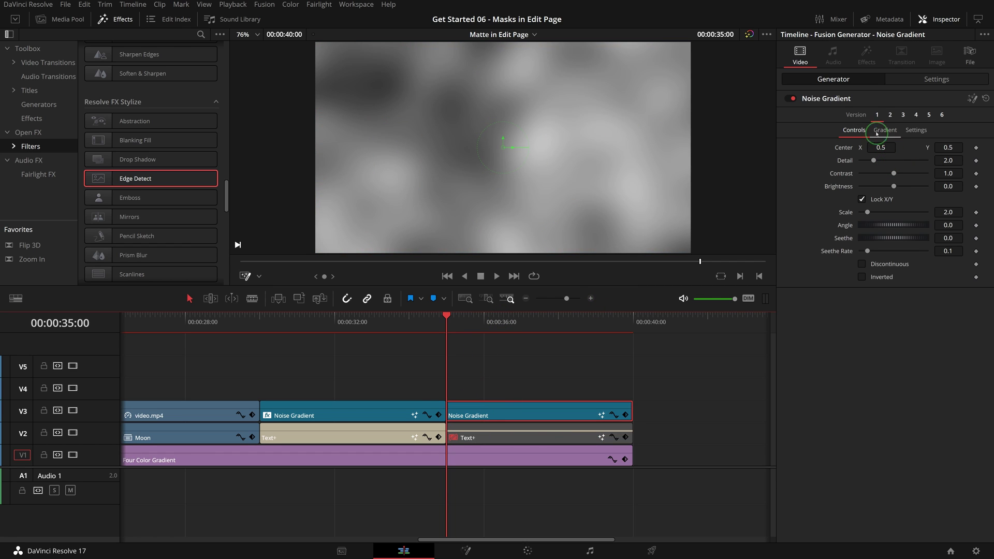
pyautogui.click(876, 115)
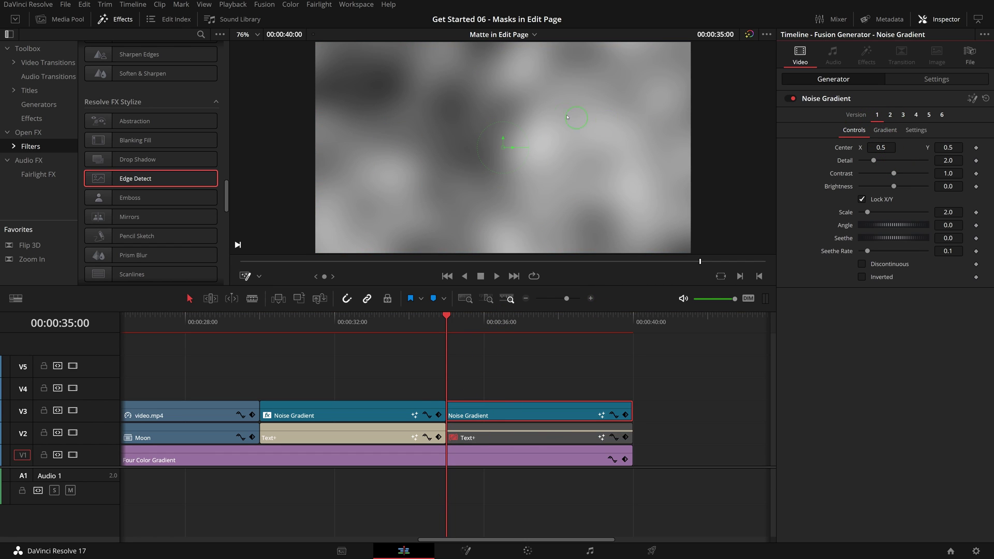
pyautogui.click(890, 115)
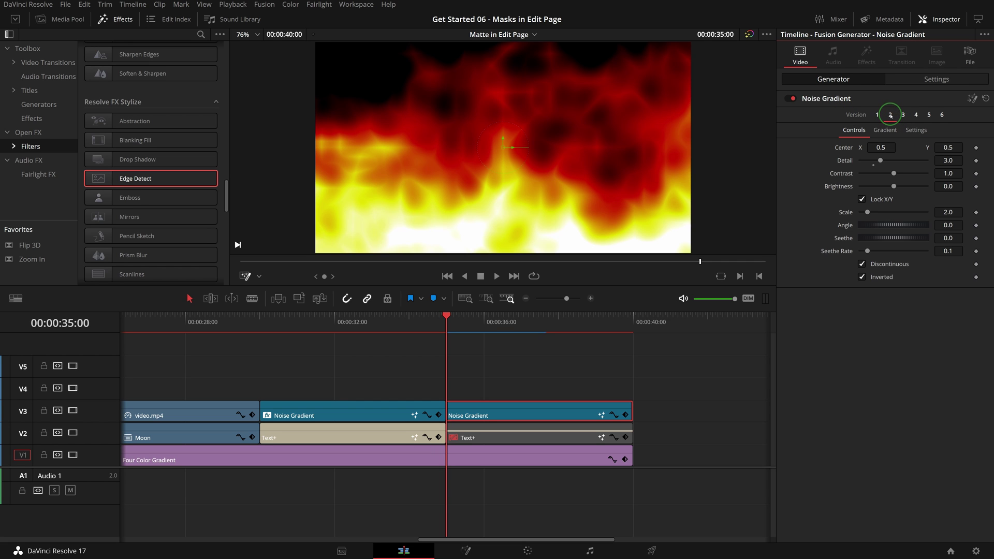
pyautogui.press('space')
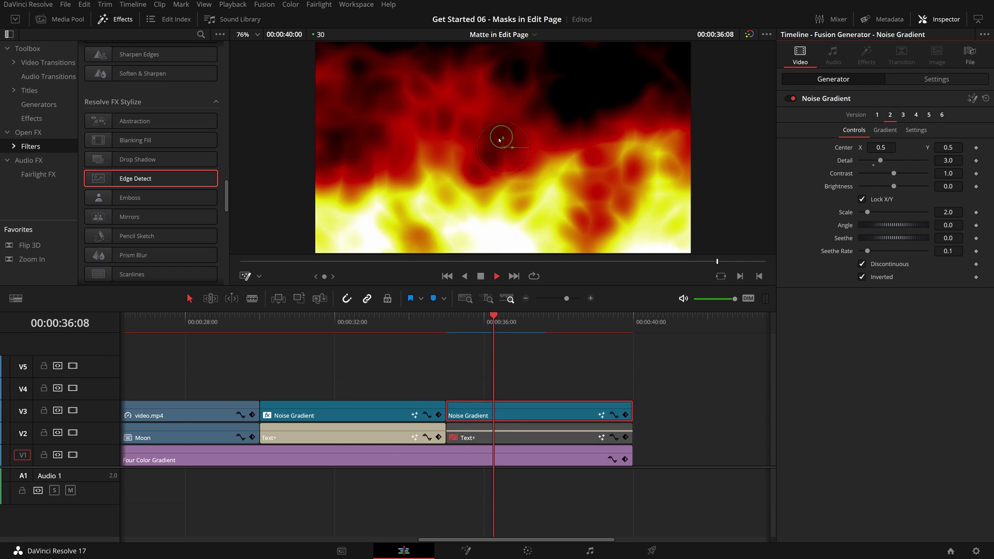
pyautogui.press('space')
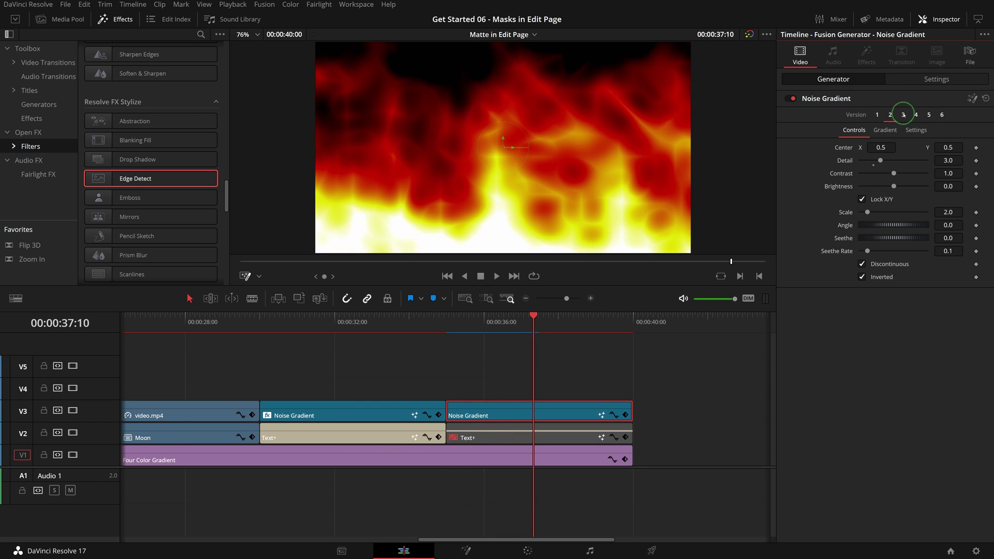
# Preview the Version 3 blue horizon and Version 4 purple noise presets
pyautogui.click(903, 115)
pyautogui.press('space')
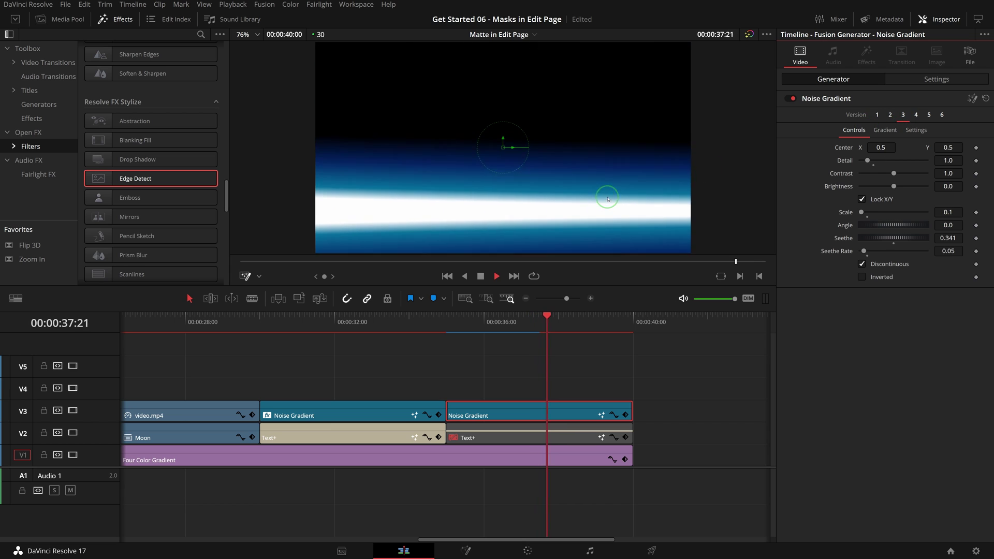
pyautogui.click(449, 328)
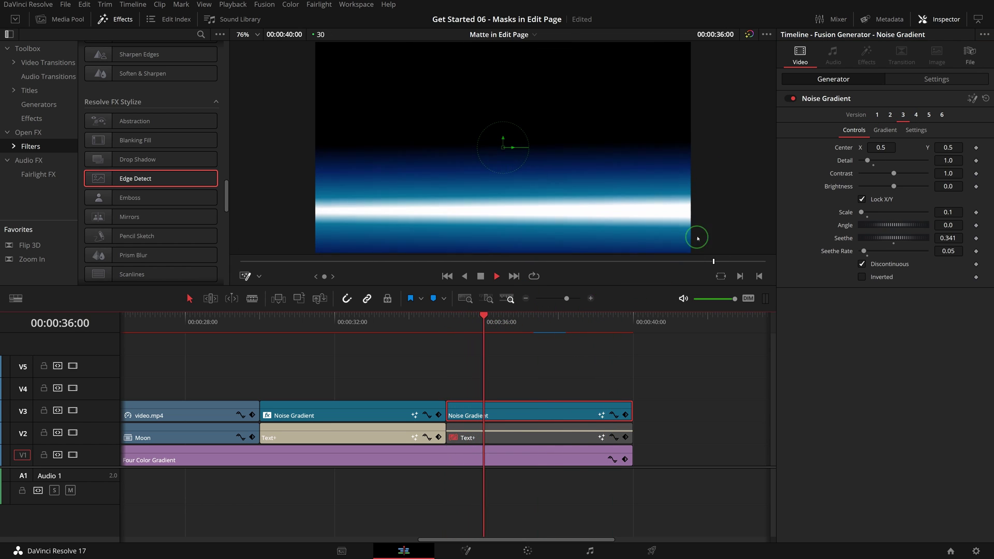
pyautogui.press('space')
pyautogui.click(917, 115)
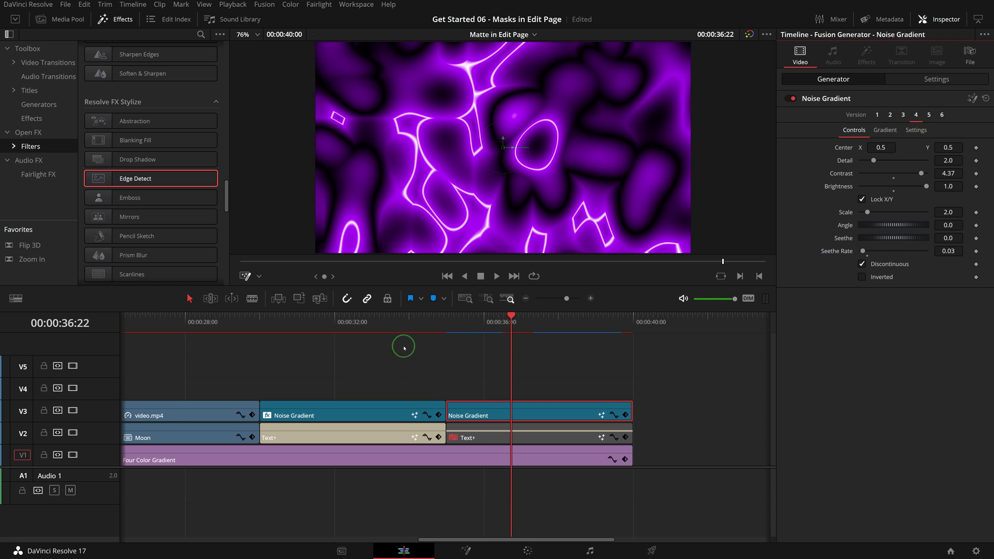
pyautogui.click(449, 322)
pyautogui.press('space')
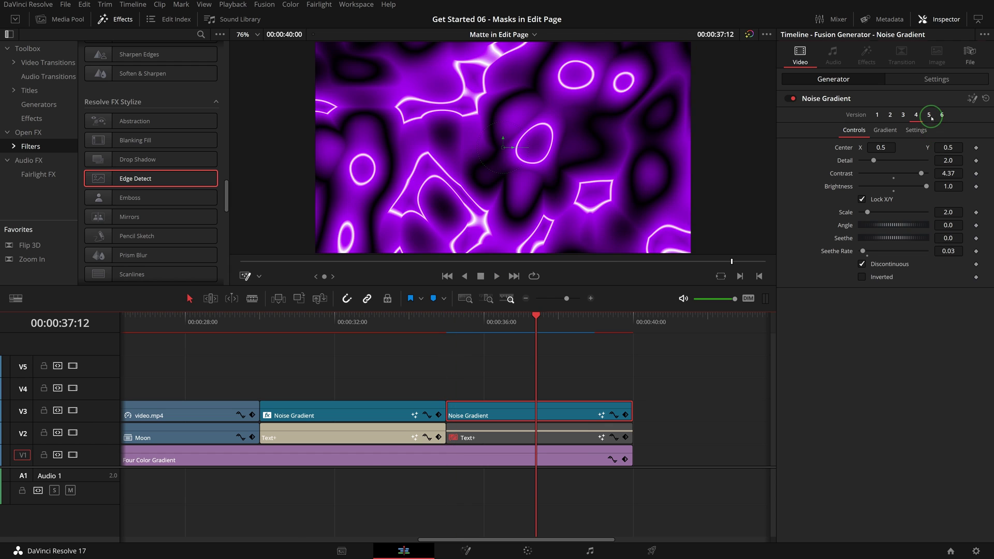
# Preview the Version 5 wood-ring and Version 6 horizontal streak presets
pyautogui.click(930, 115)
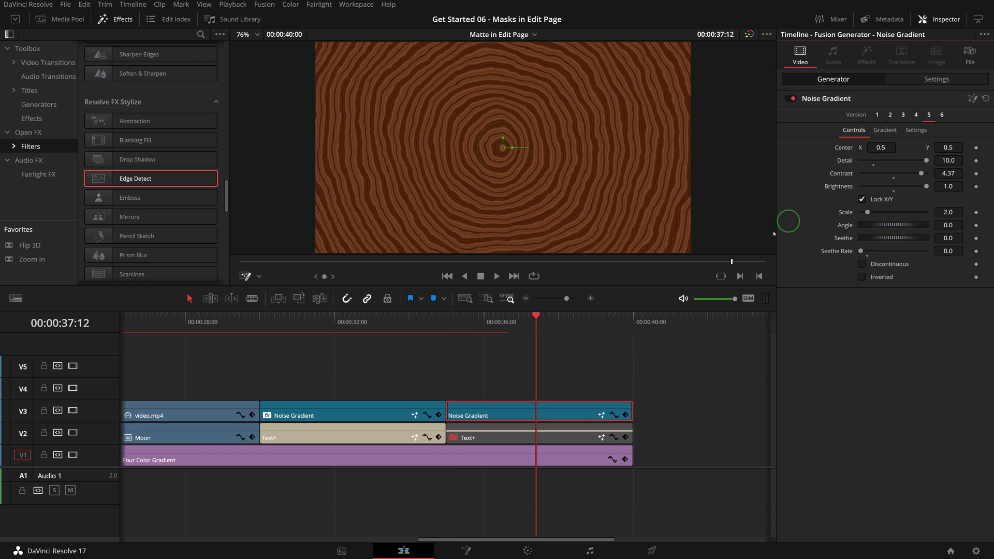
pyautogui.click(471, 316)
pyautogui.press('space')
pyautogui.press('space')
pyautogui.click(943, 116)
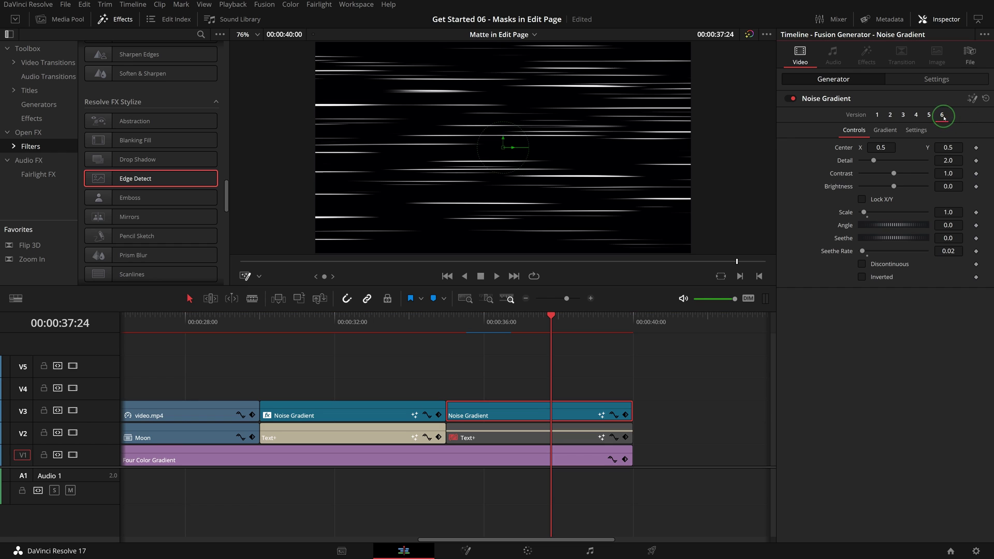
pyautogui.click(472, 327)
pyautogui.press('space')
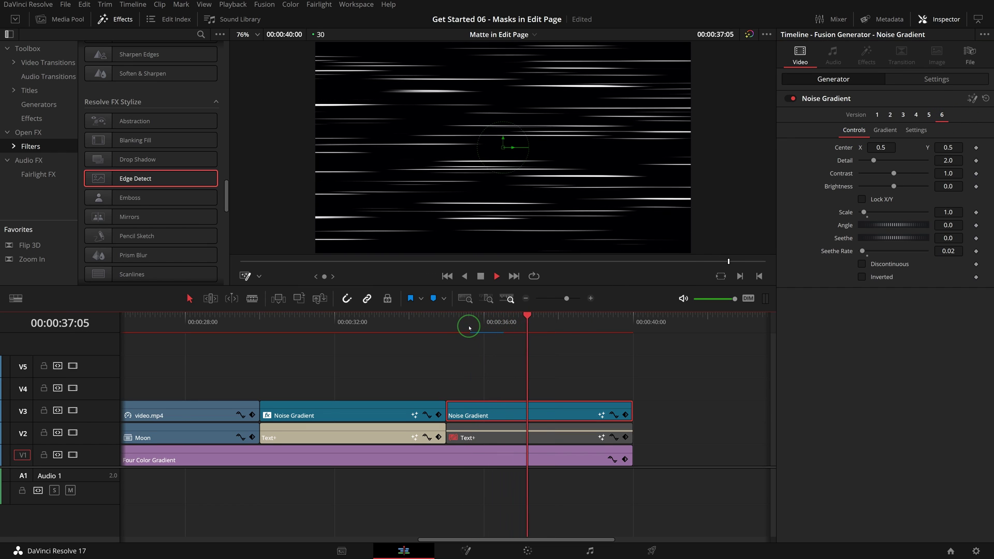
# Re-enable the MASK title clip over the Version 6 noise
pyautogui.click(551, 432)
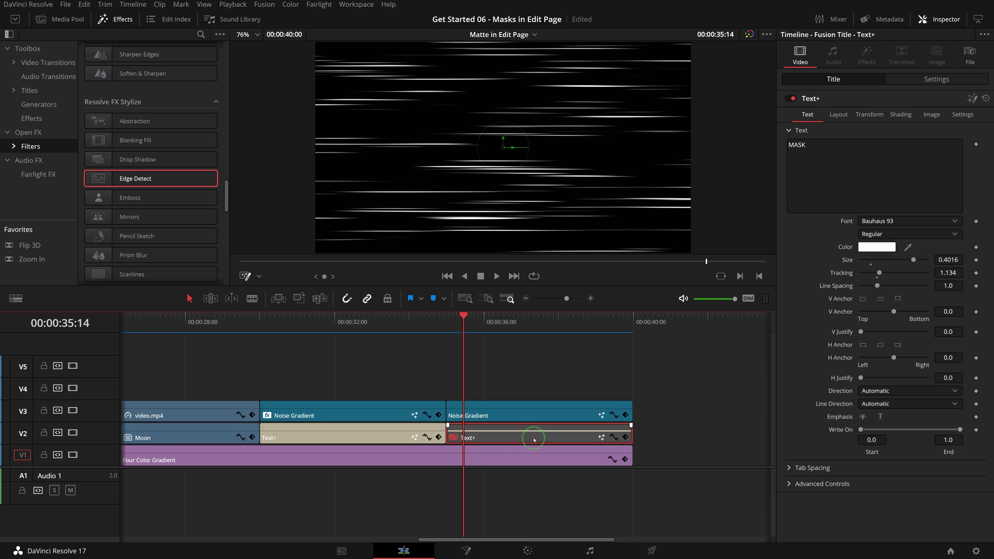
pyautogui.press('d')
pyautogui.click(539, 413)
# Play back the streaked MASK letters from near the clip start
pyautogui.click(480, 324)
pyautogui.click(485, 317)
pyautogui.moveTo(487, 317); pyautogui.dragTo(468, 316)
pyautogui.press('space')
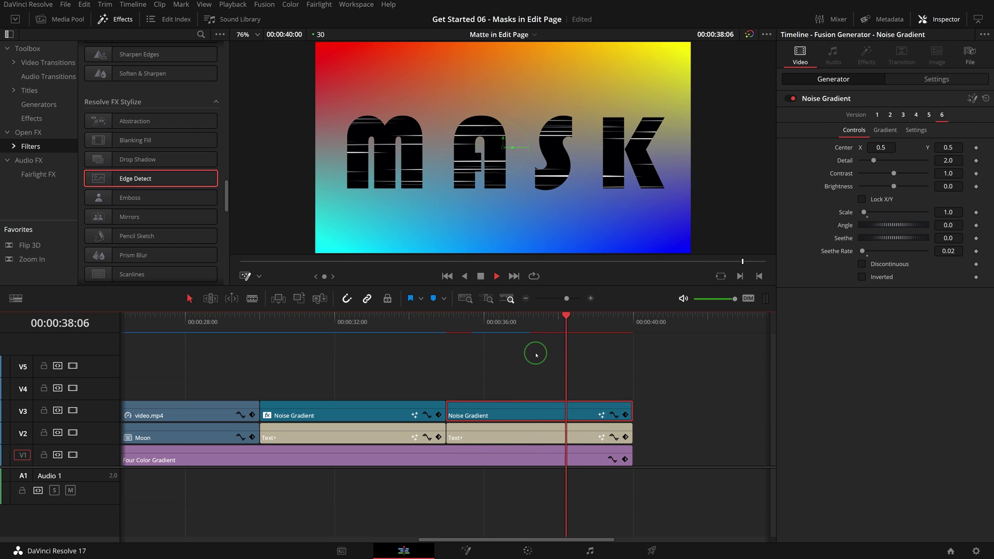
pyautogui.click(536, 355)
# Change the Noise Gradient's second gradient stop to dark blue and review it
pyautogui.click(526, 412)
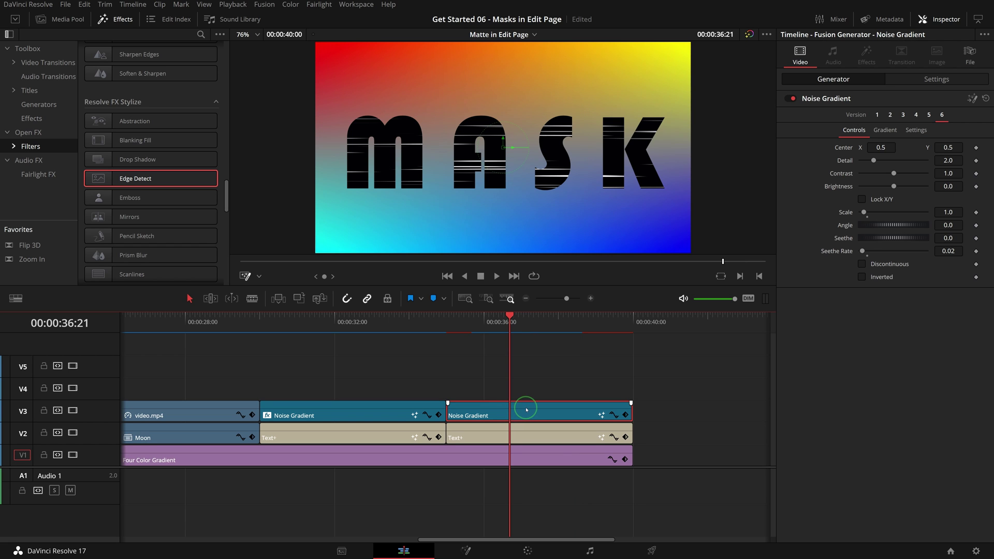
pyautogui.click(882, 132)
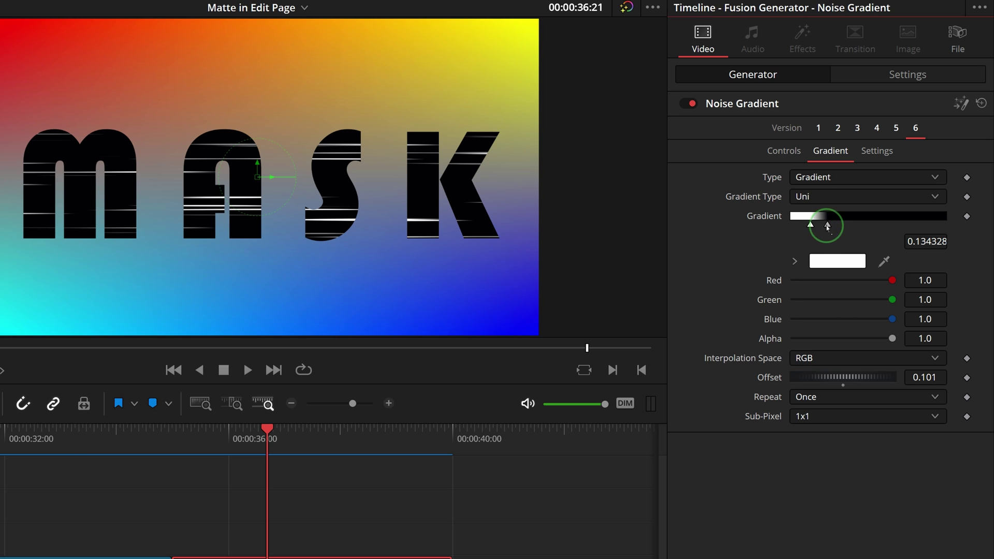
pyautogui.click(884, 178)
pyautogui.click(837, 259)
pyautogui.click(70, 270)
pyautogui.click(404, 509)
pyautogui.click(192, 440)
pyautogui.press('space')
pyautogui.press('space')
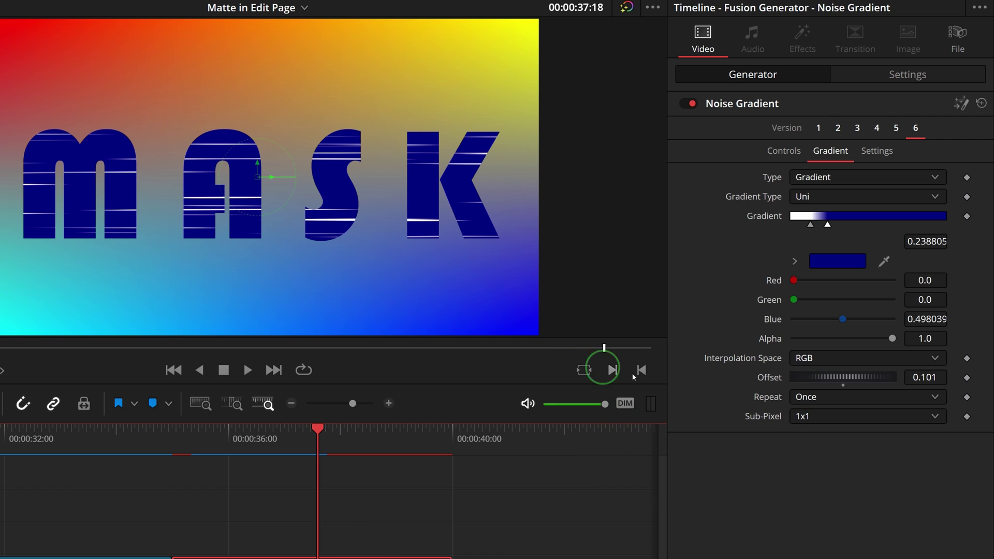
# Set the gradient Offset to 0.159 and replay the clip
pyautogui.moveTo(827, 378); pyautogui.dragTo(834, 380)
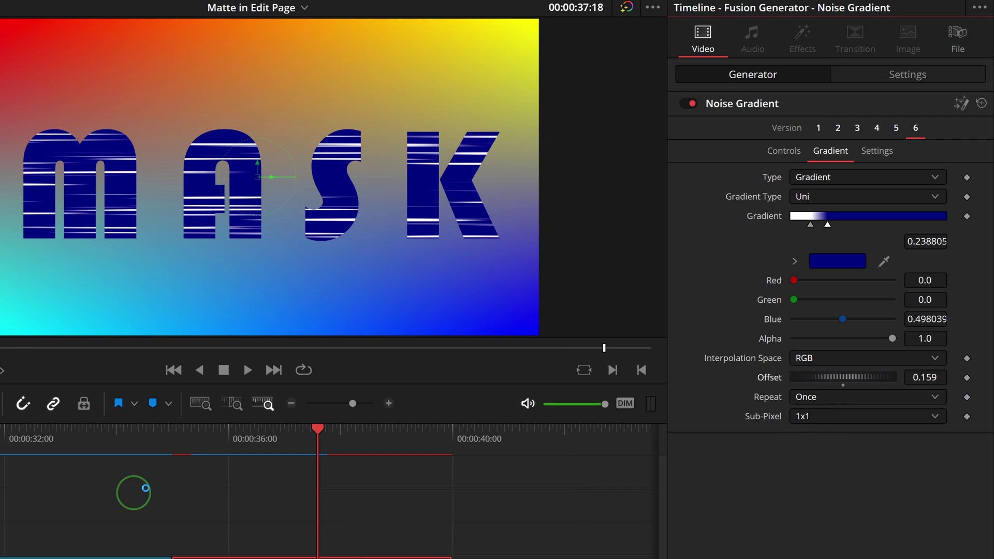
pyautogui.click(203, 456)
pyautogui.press('space')
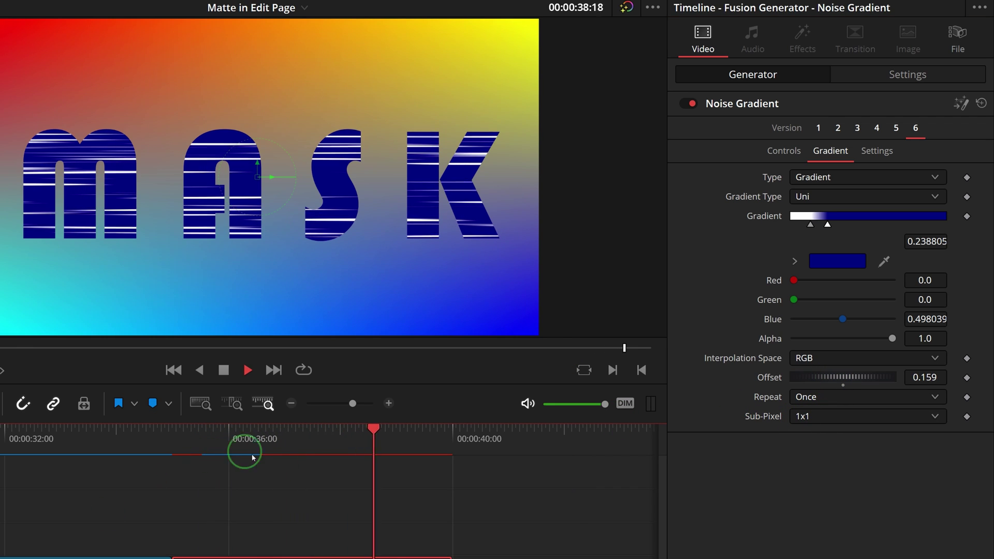
pyautogui.click(216, 443)
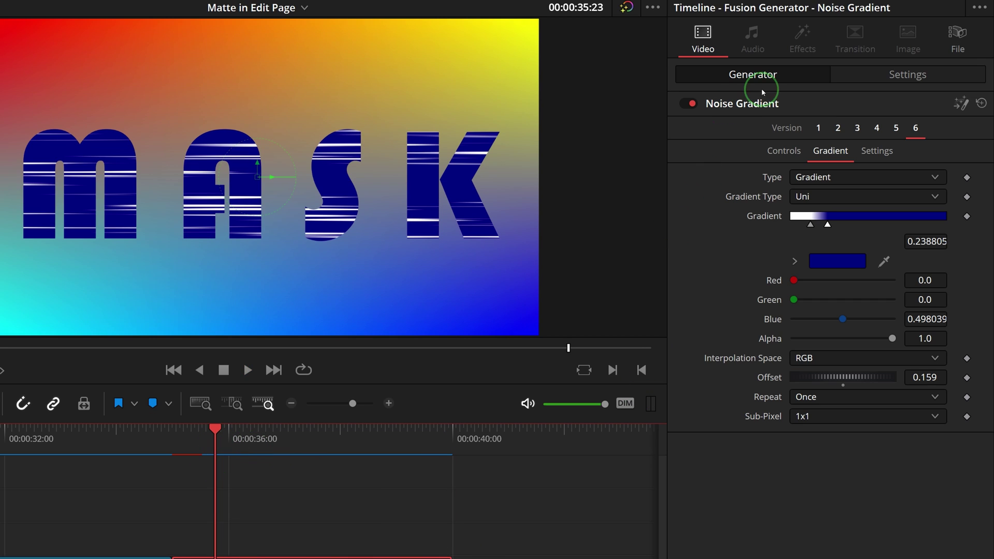
# Switch the Noise Gradient to its Version 4 purple preset and replay from the start
pyautogui.click(780, 153)
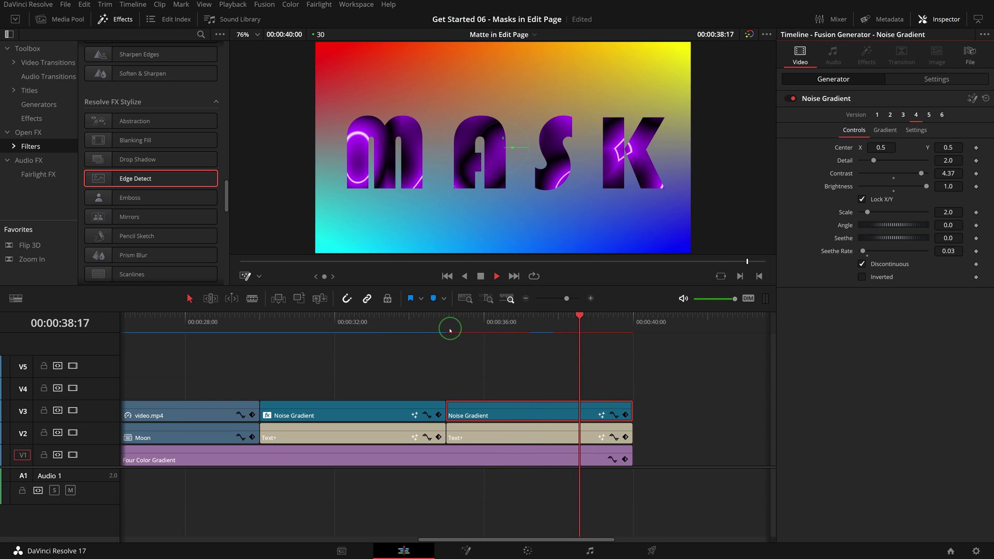
pyautogui.click(450, 331)
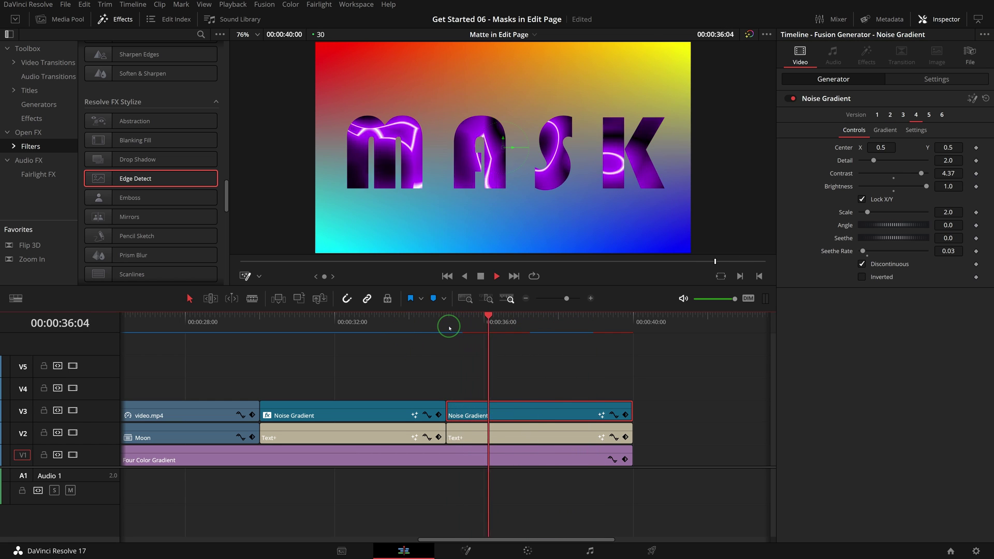